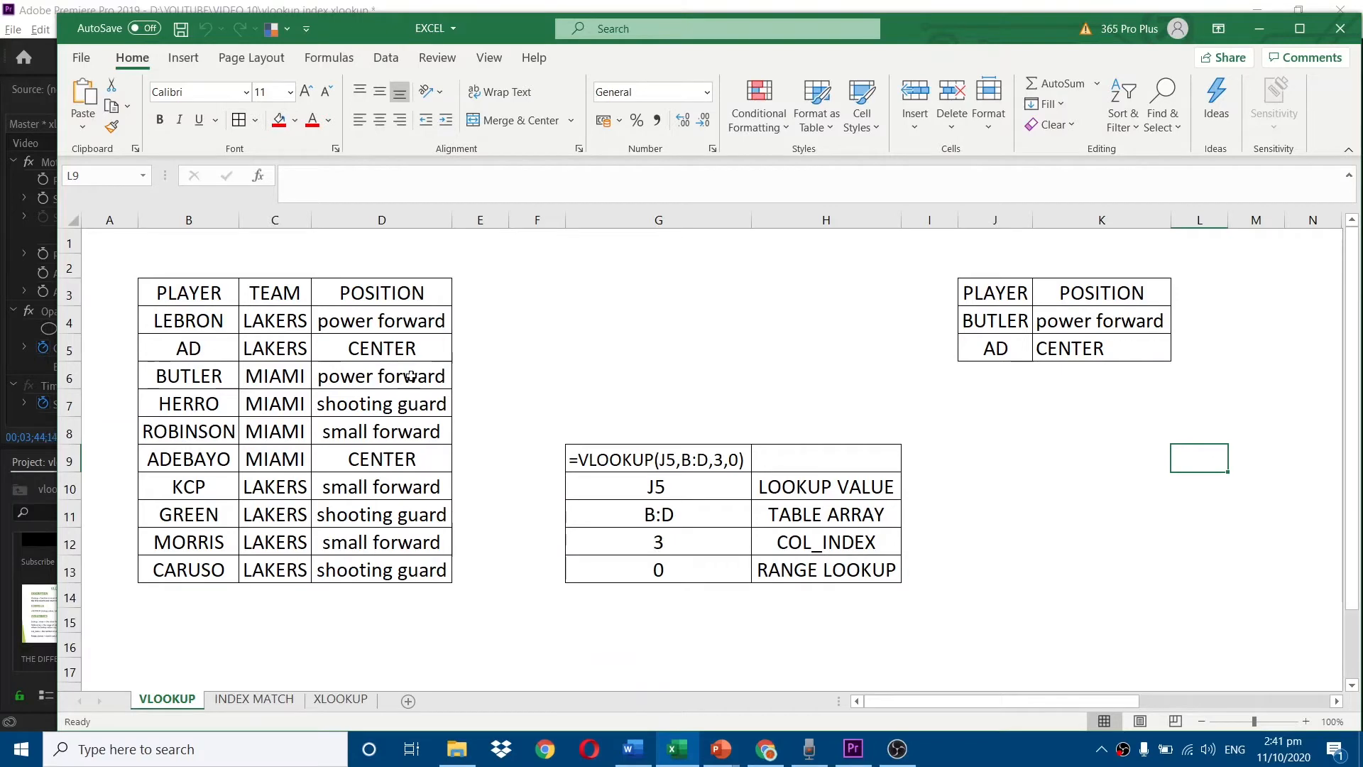
Maximize the workbook window and examine the player table in columns B to D, including the PLAYER and POSITION columns.
left_click(1300, 28)
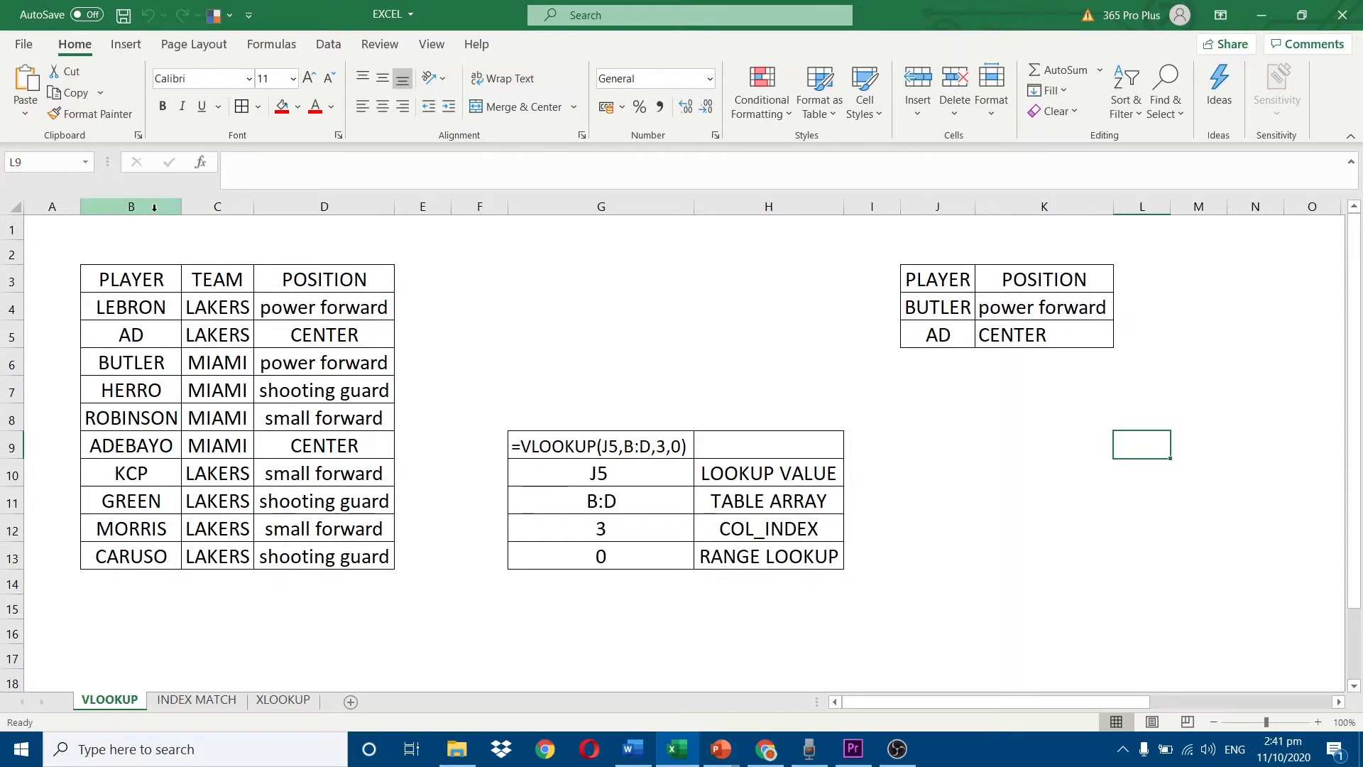
left_click_drag(170, 207, 304, 237)
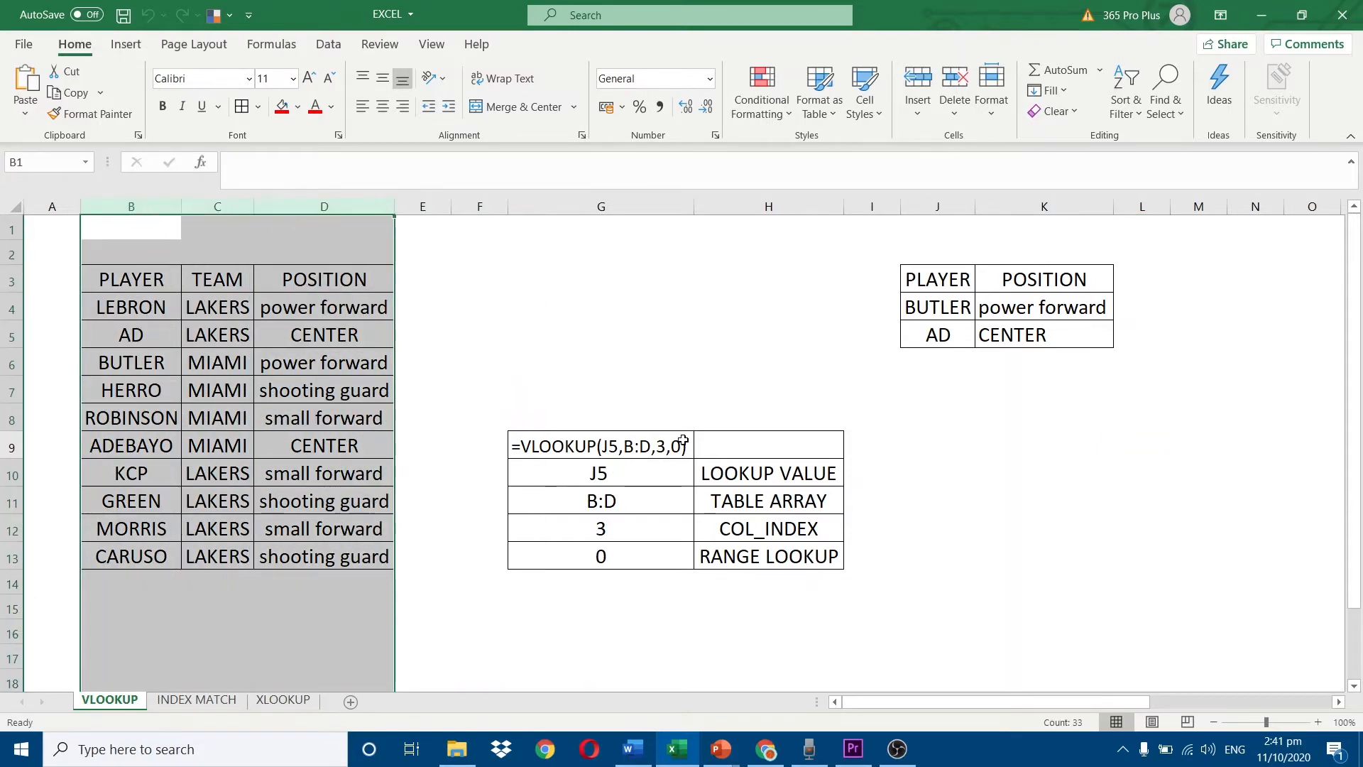
left_click(152, 207)
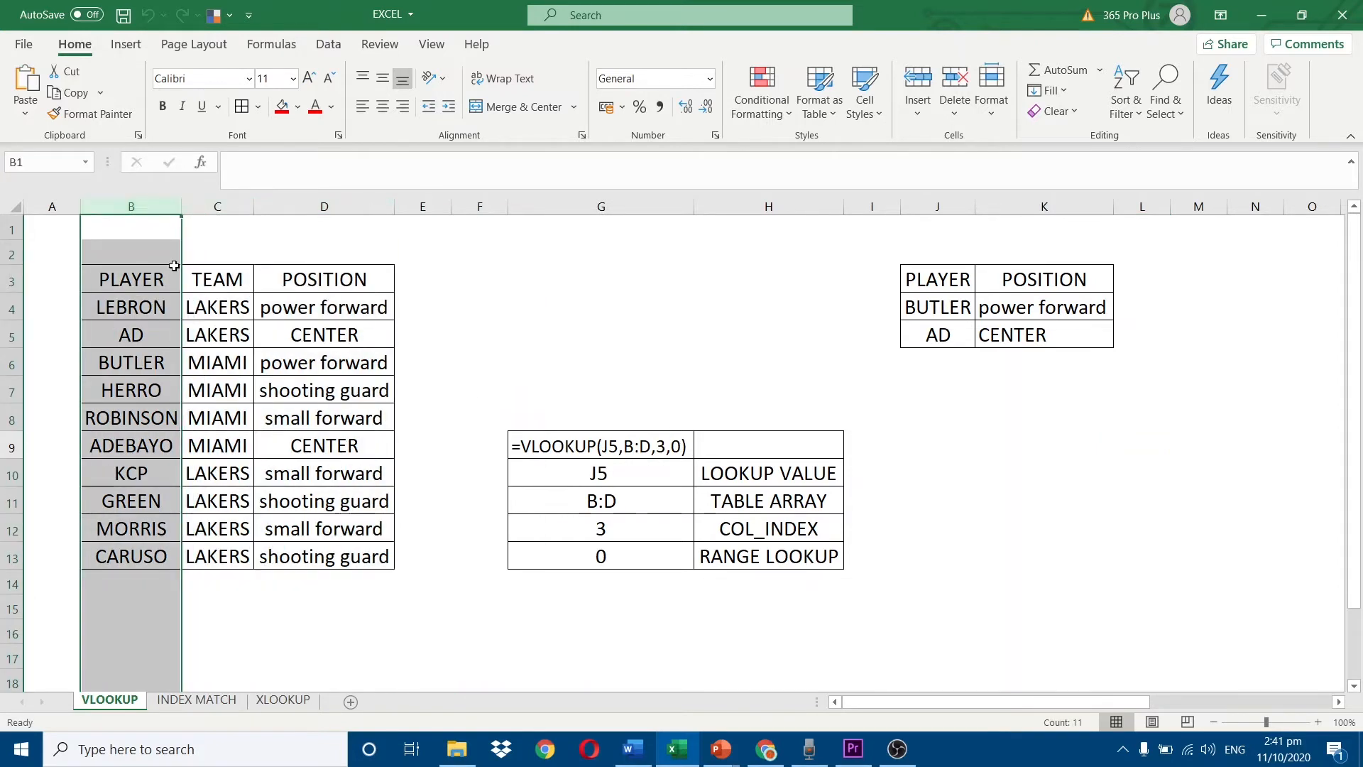
left_click(923, 302)
left_click(132, 207)
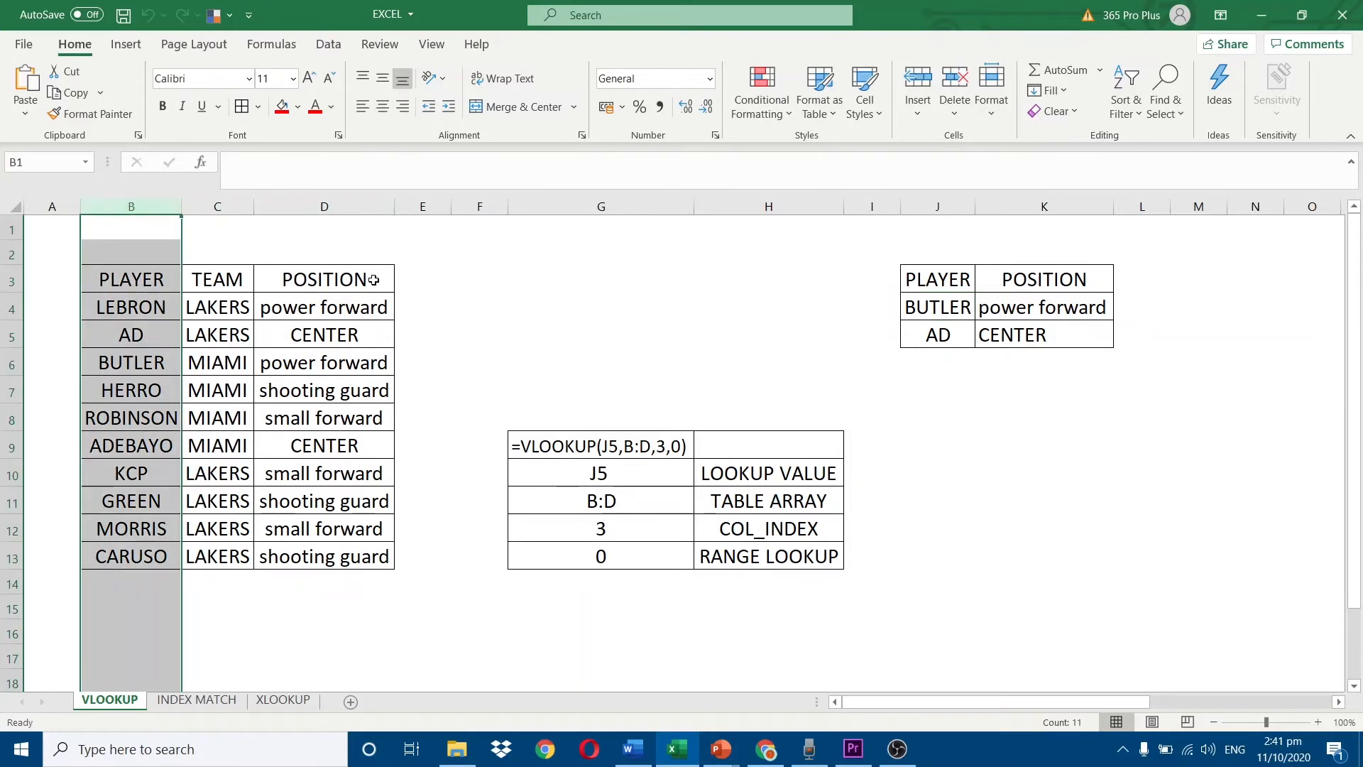
left_click(347, 207)
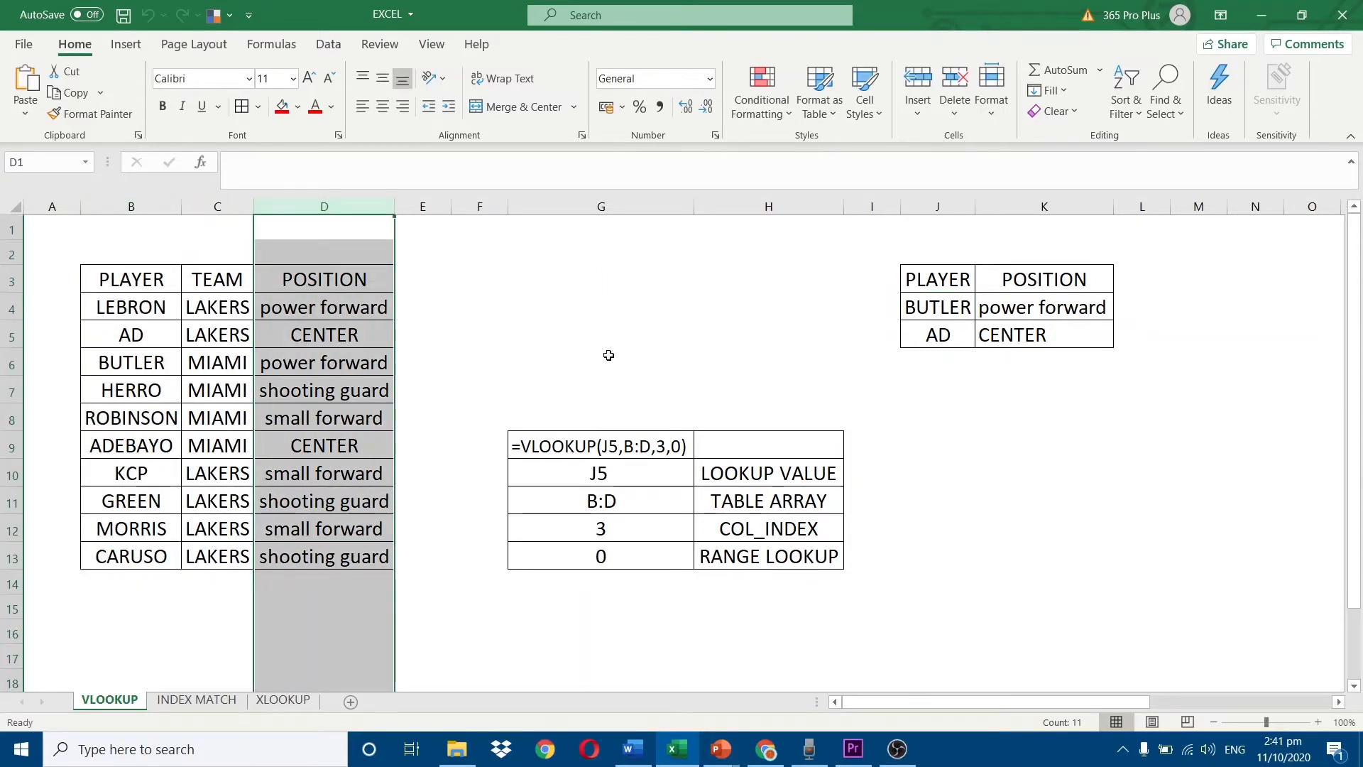
Inspect the VLOOKUP formula in K4 that returns BUTLER's position, leaving it unedited.
left_click(1030, 316)
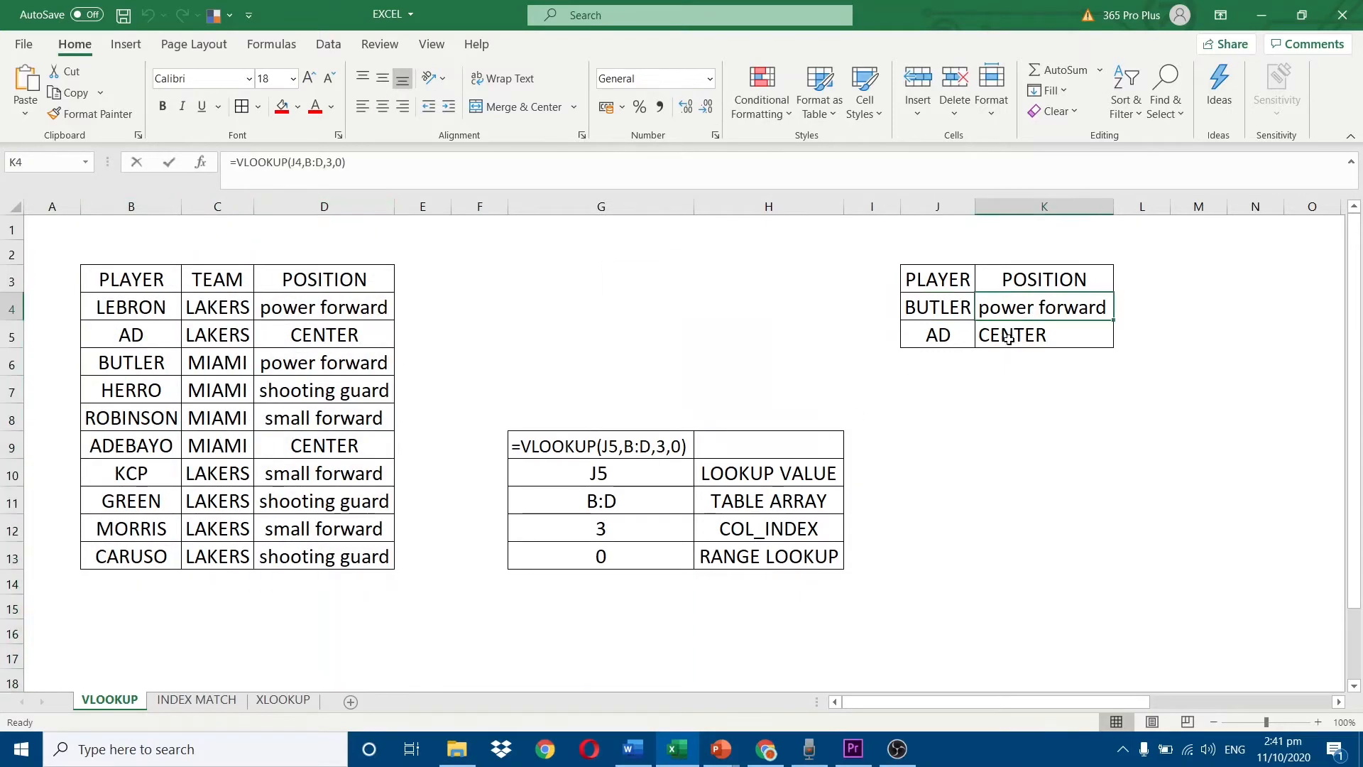
key("F2")
key("Escape")
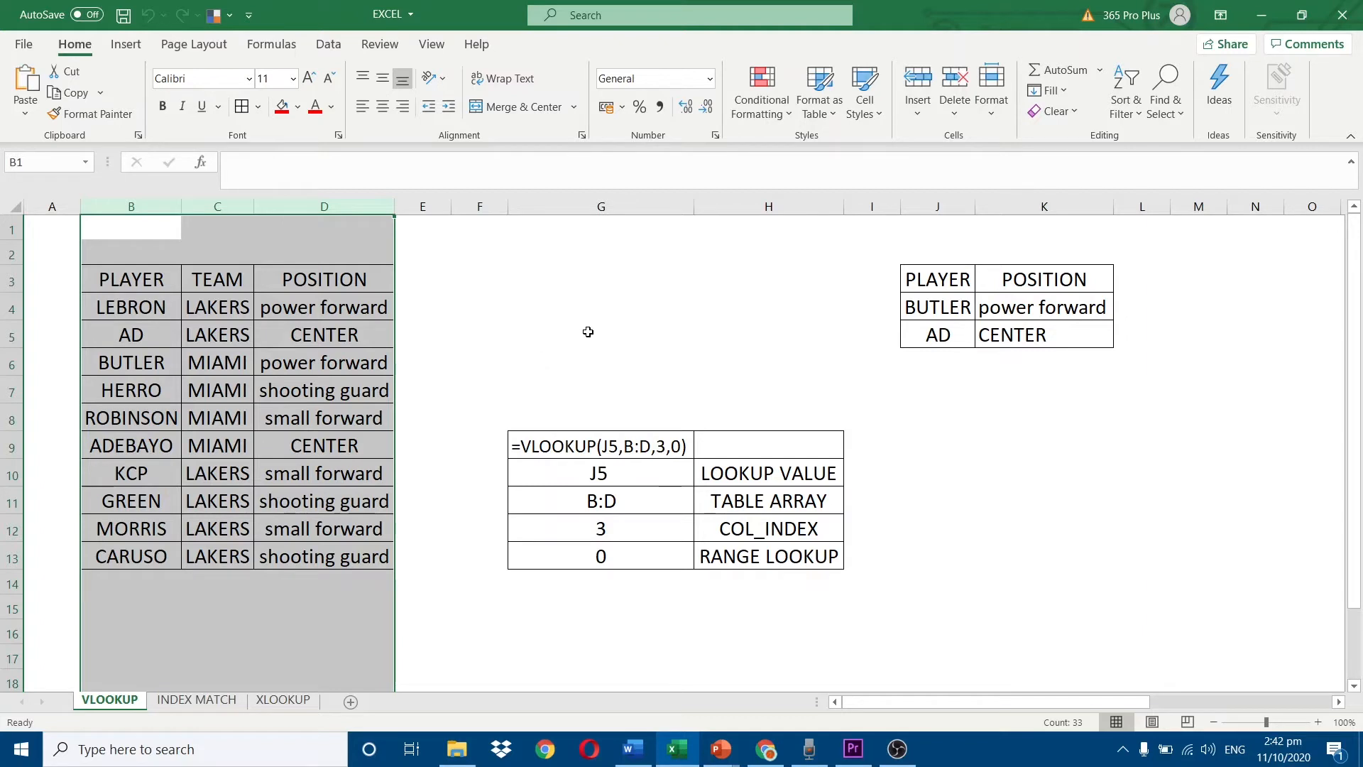
Examine the COL_INDEX and RANGE LOOKUP arguments against columns B to D, and display the formula in K4.
left_click(626, 528)
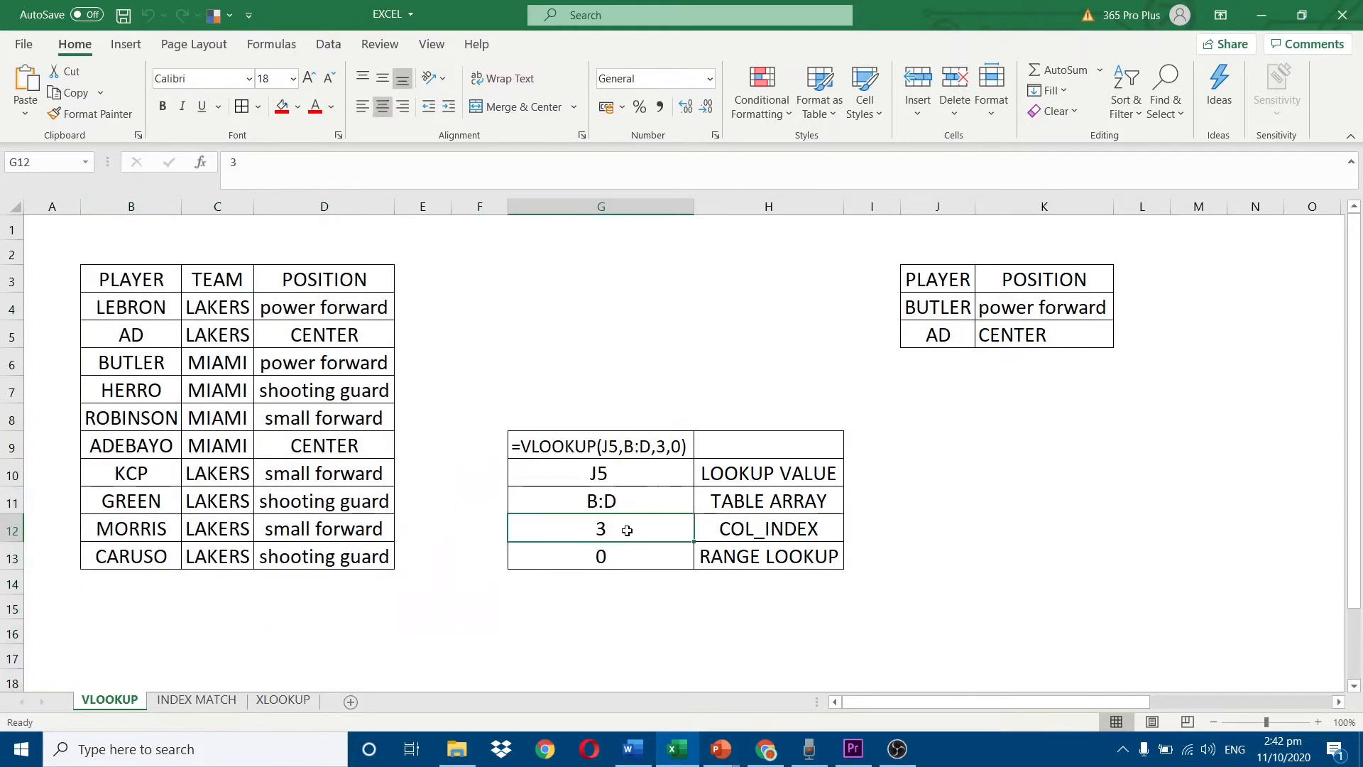
left_click(149, 204)
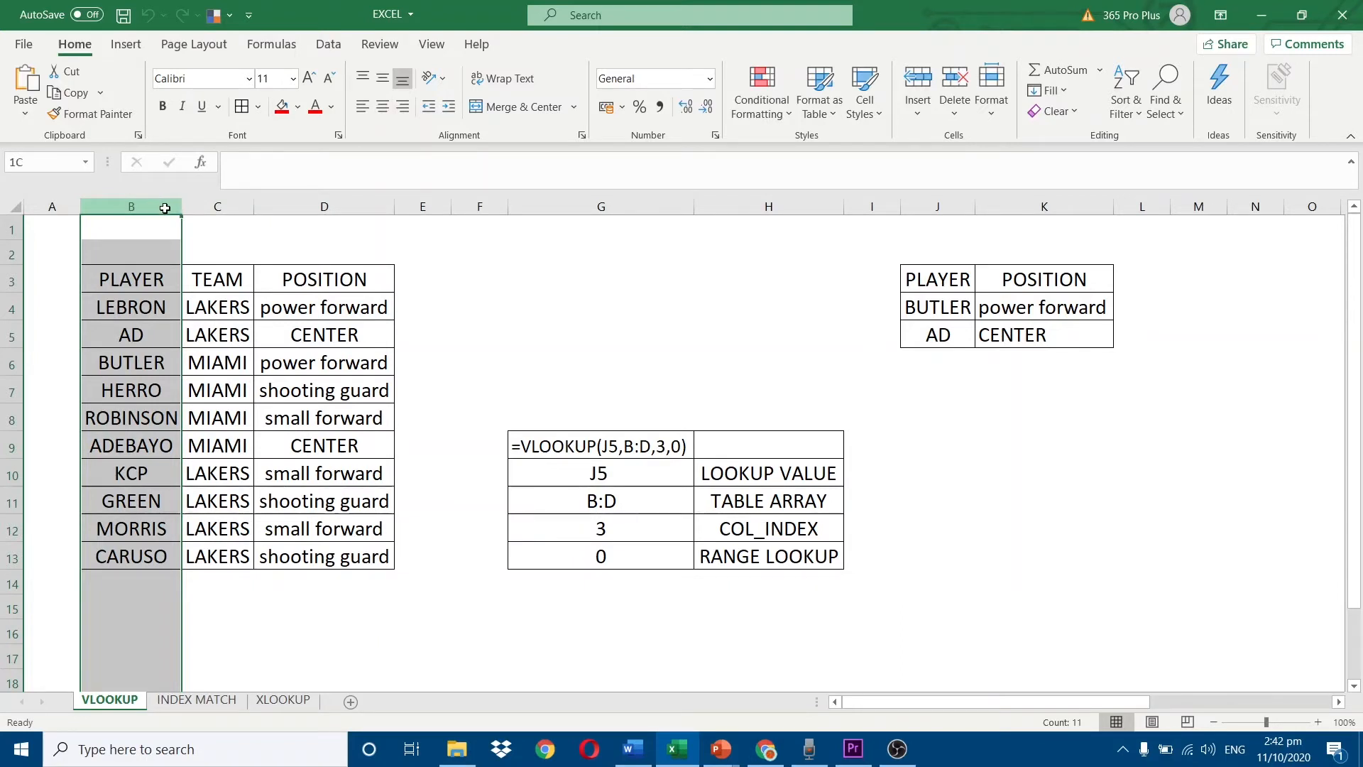
left_click_drag(143, 202, 303, 197)
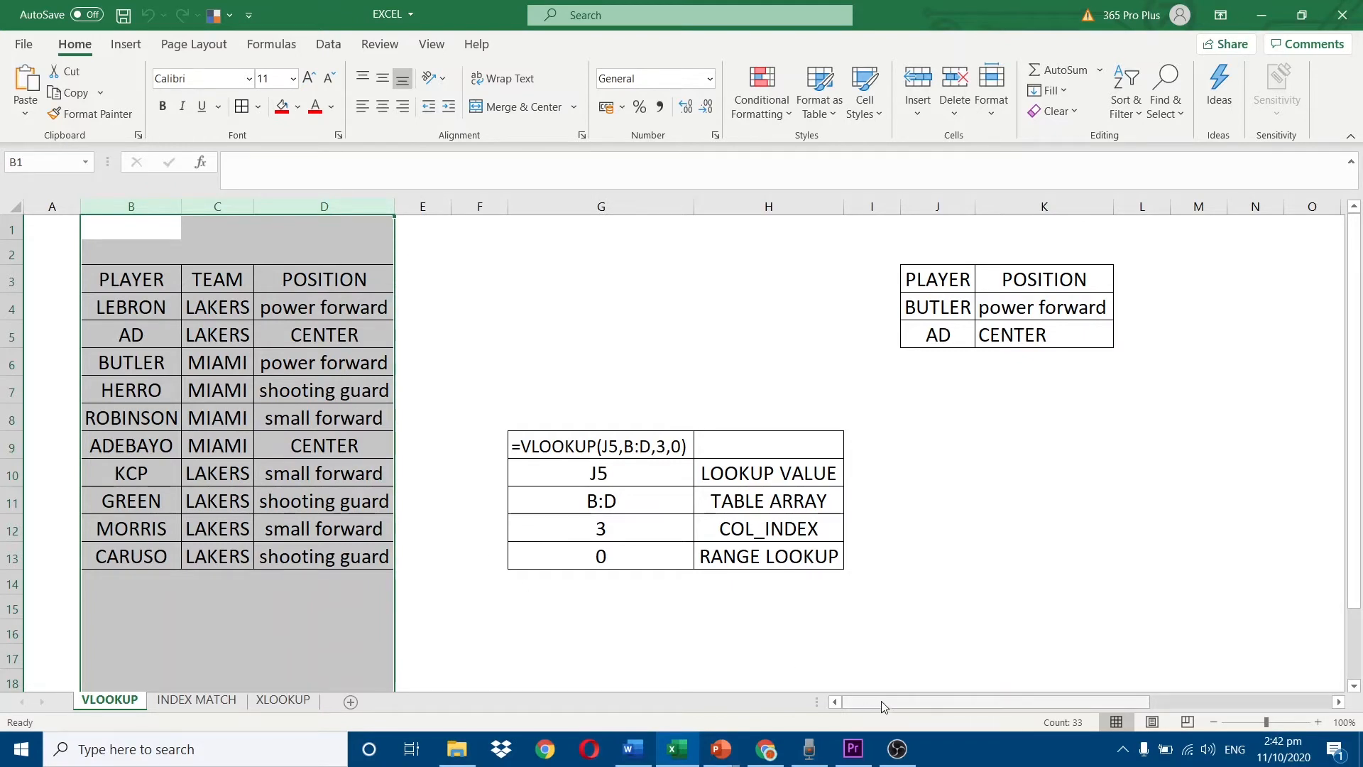
left_click(608, 557)
left_click(706, 561)
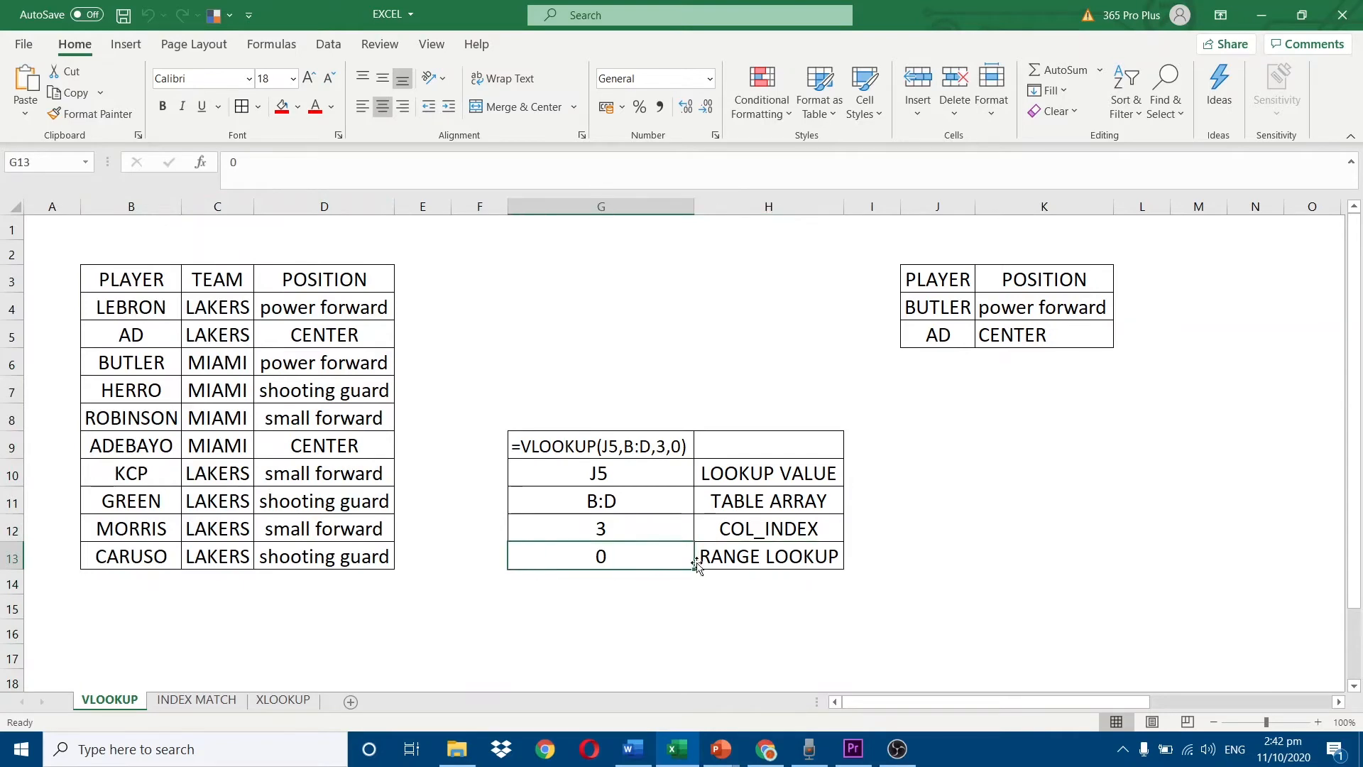
left_click(1016, 307)
double_click(1016, 308)
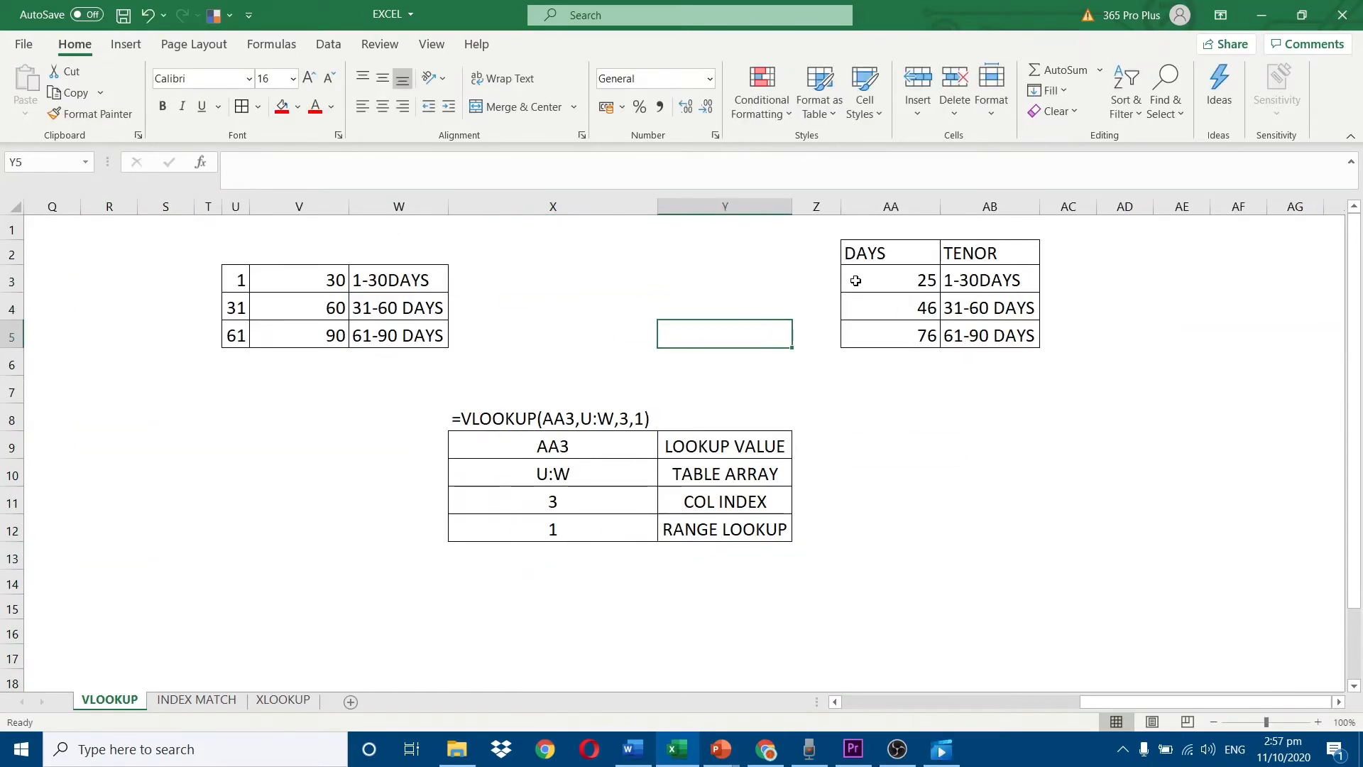
Examine the DAYS values, the table array in columns U to W, and the COL INDEX and RANGE LOOKUP arguments of the tenor example.
left_click(857, 281)
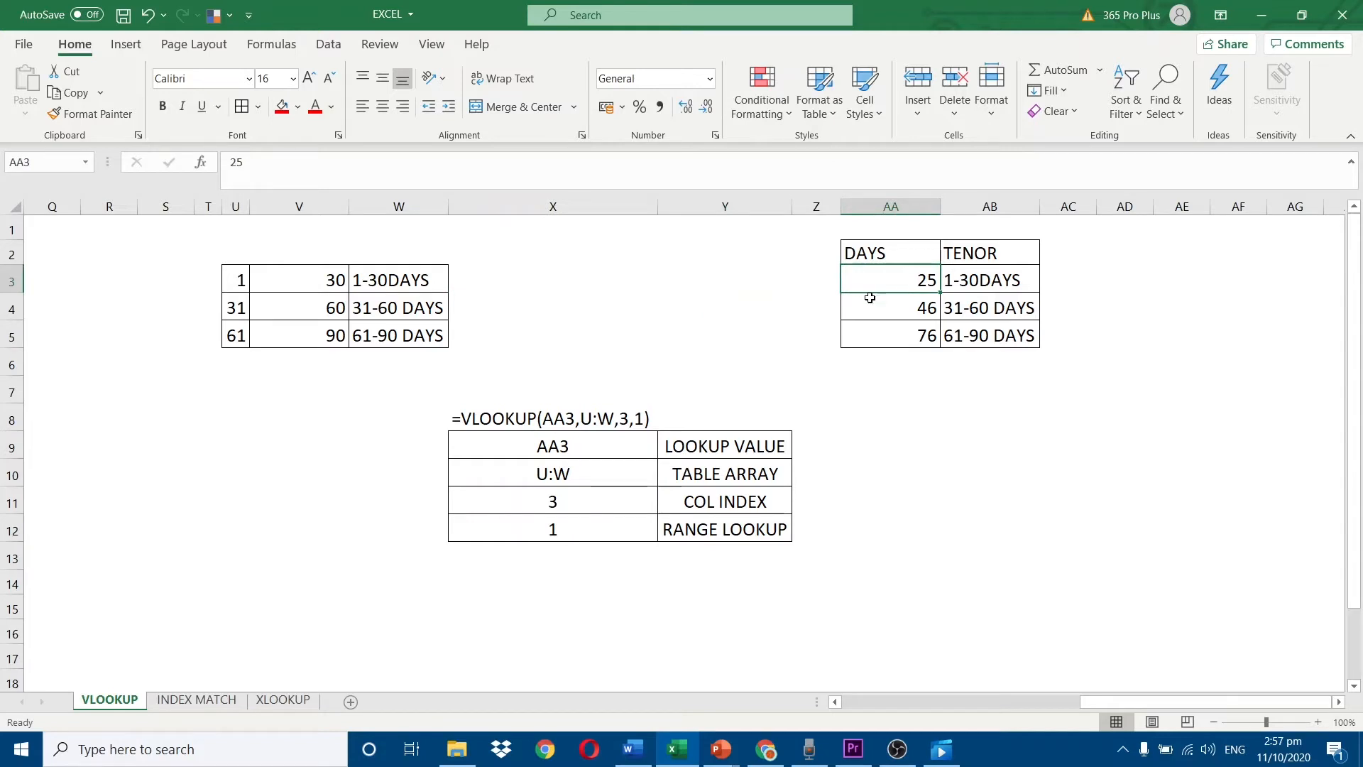
left_click(873, 306)
left_click(899, 343)
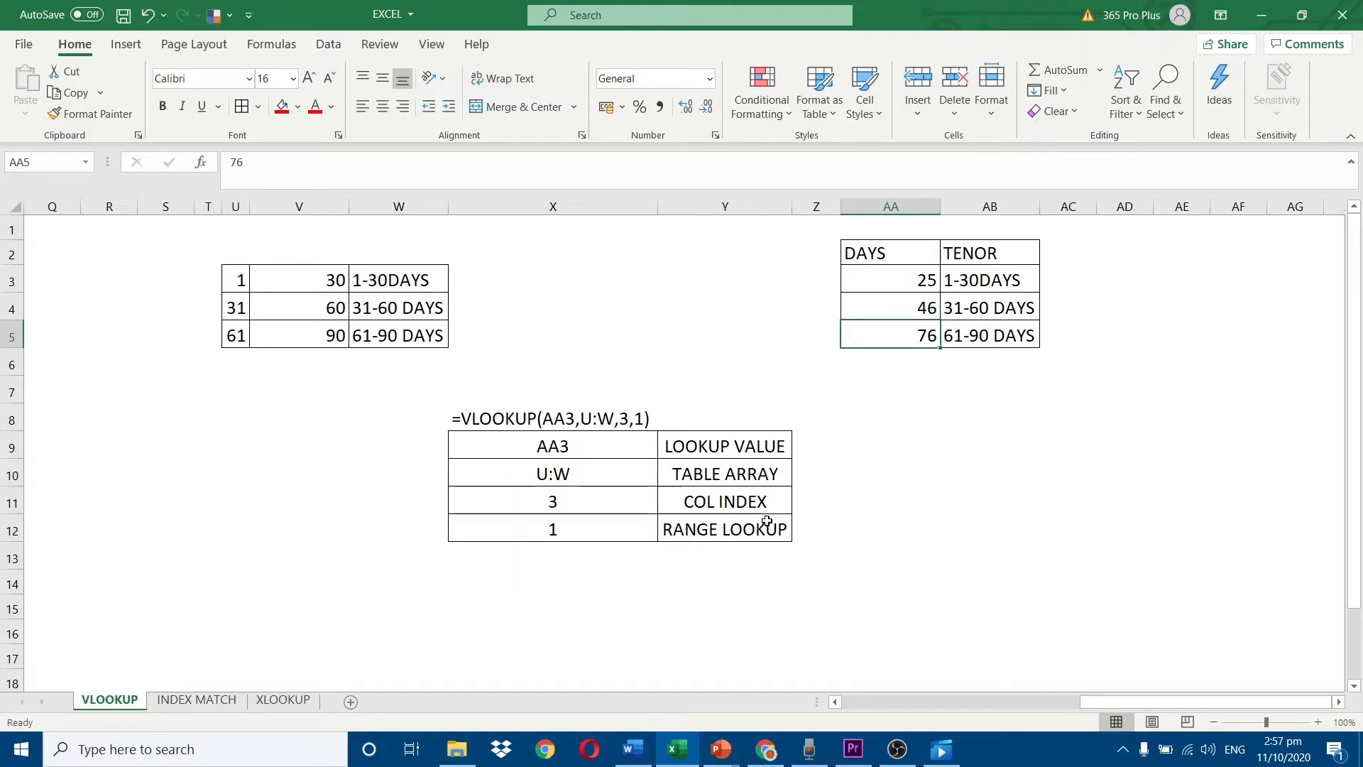
left_click(889, 290)
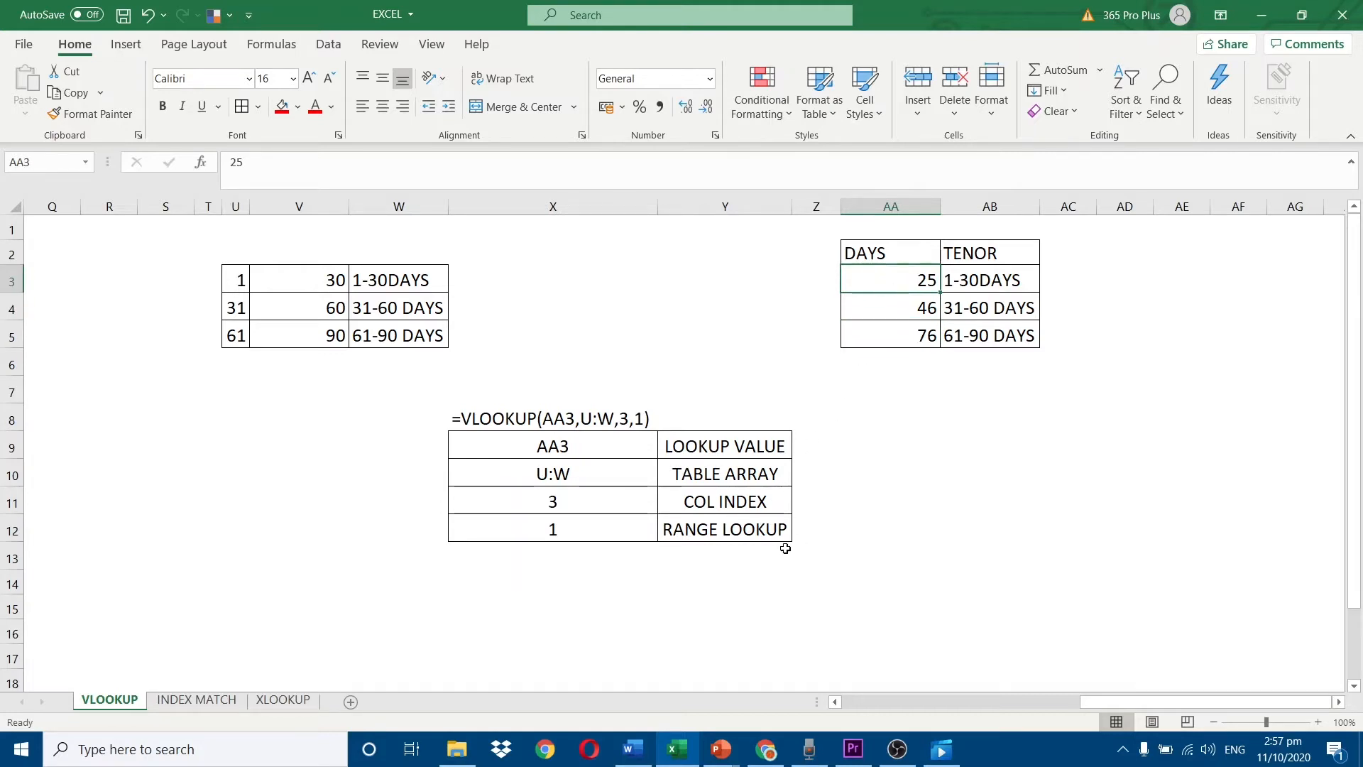
left_click_drag(235, 207, 399, 206)
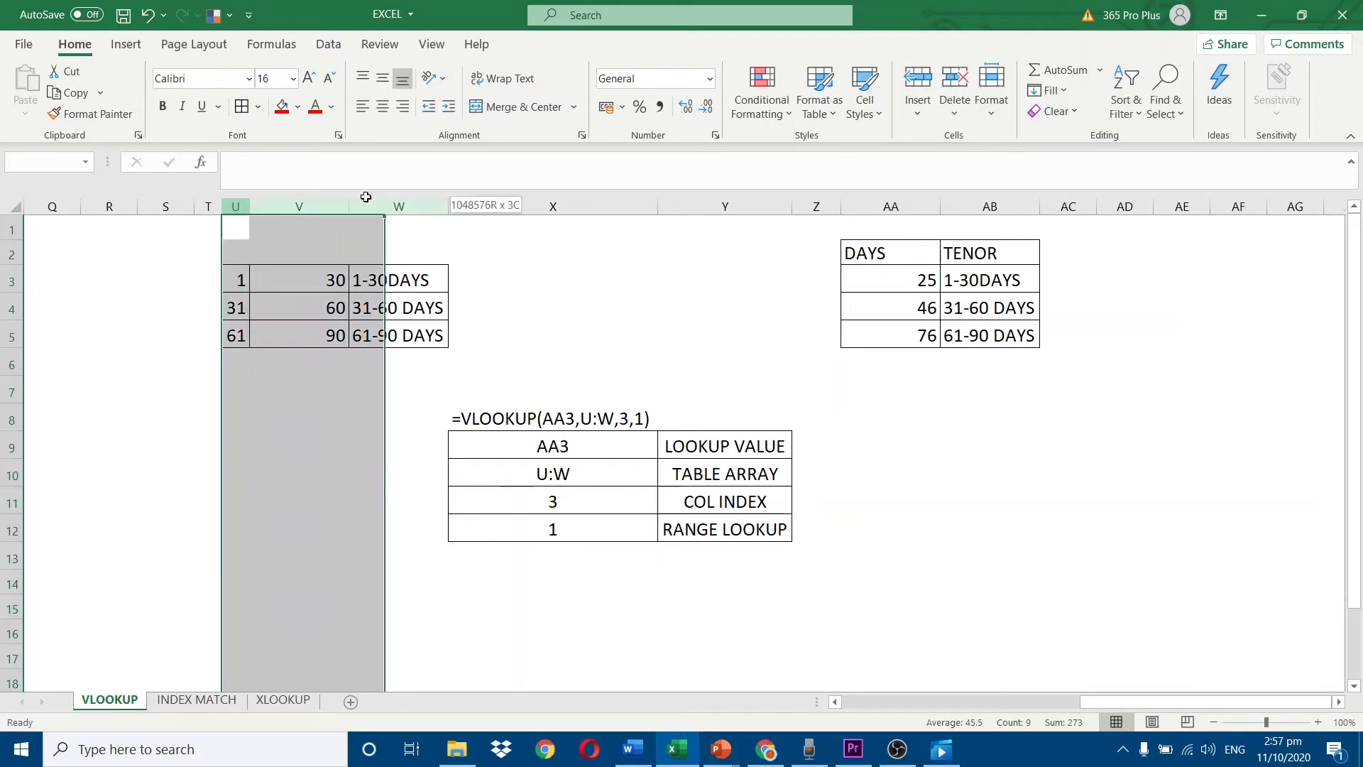
left_click(549, 503)
left_click(565, 528)
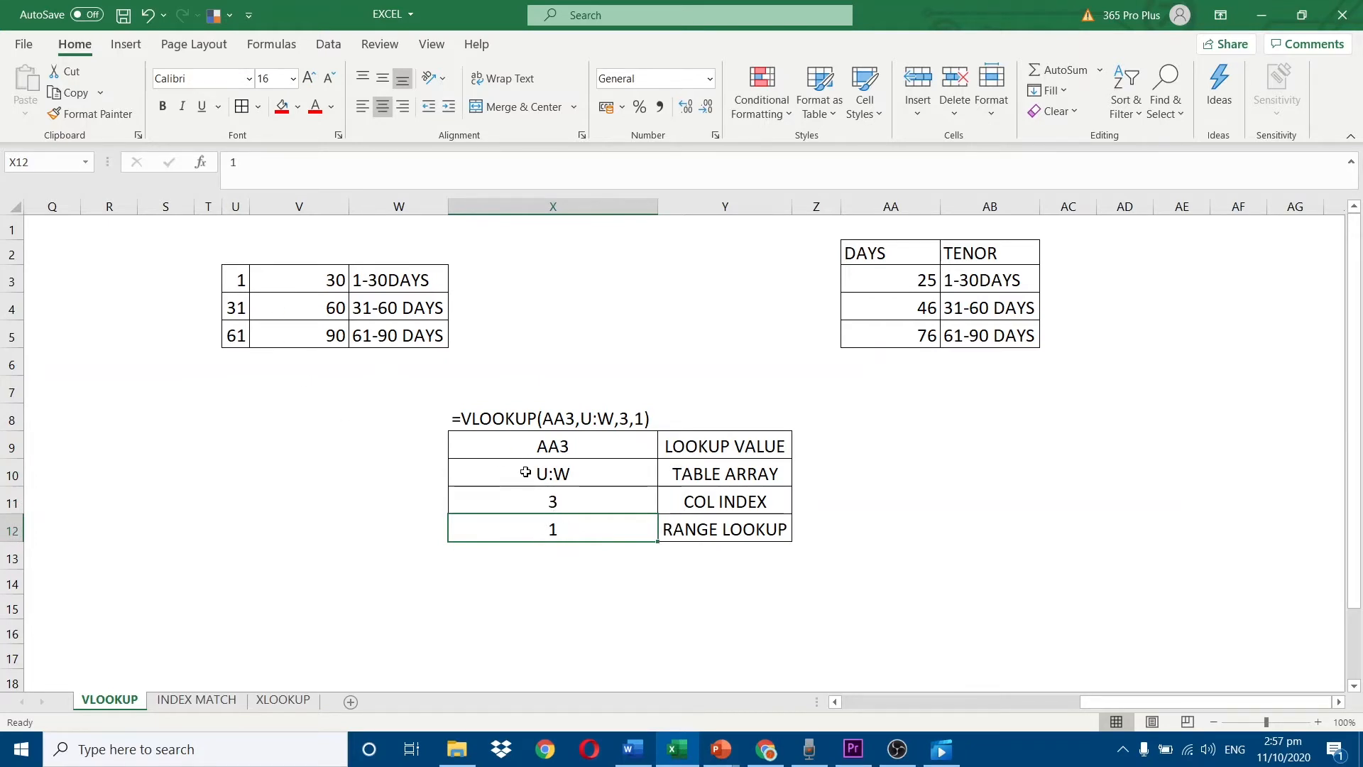
Compare the DAYS values with the tenor ranges and inspect the VLOOKUP formulas in AB3, AB4 and AB5.
left_click_drag(903, 285, 896, 335)
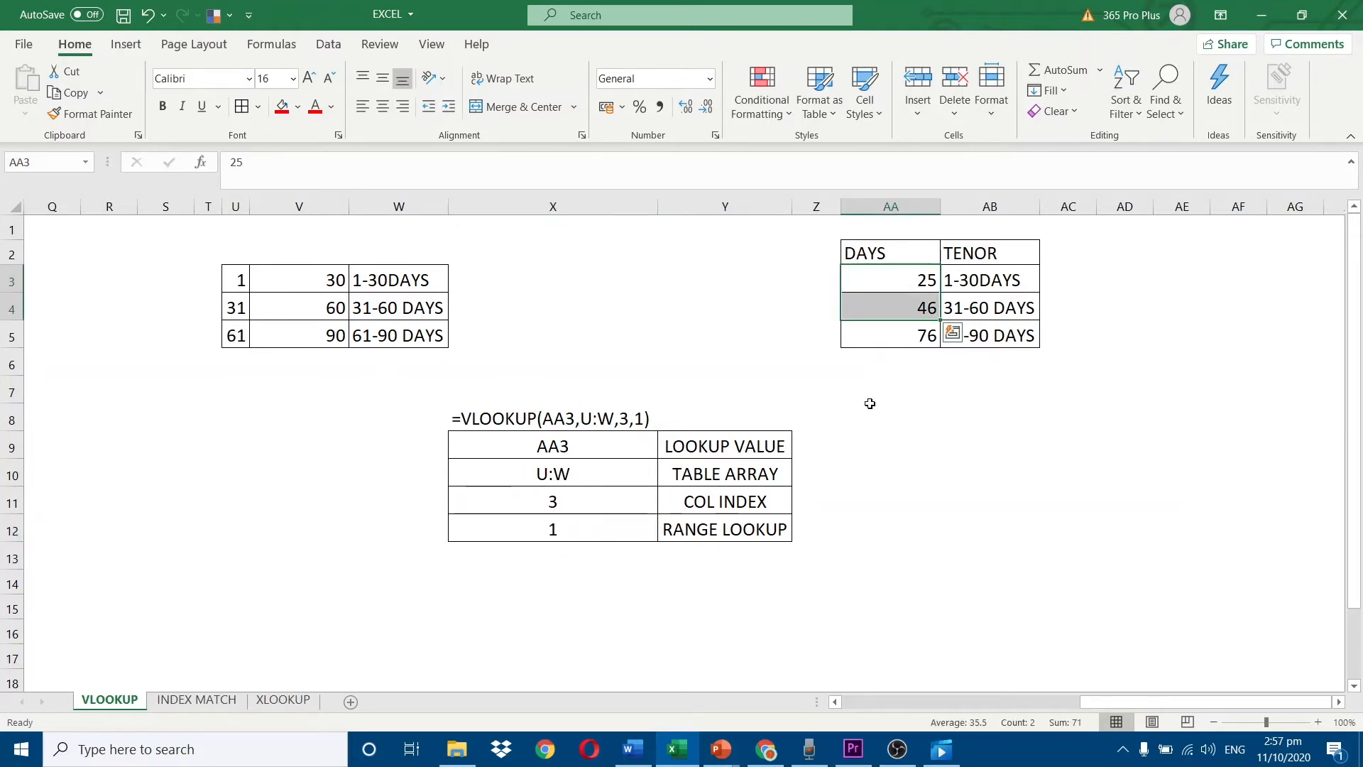
left_click(899, 294)
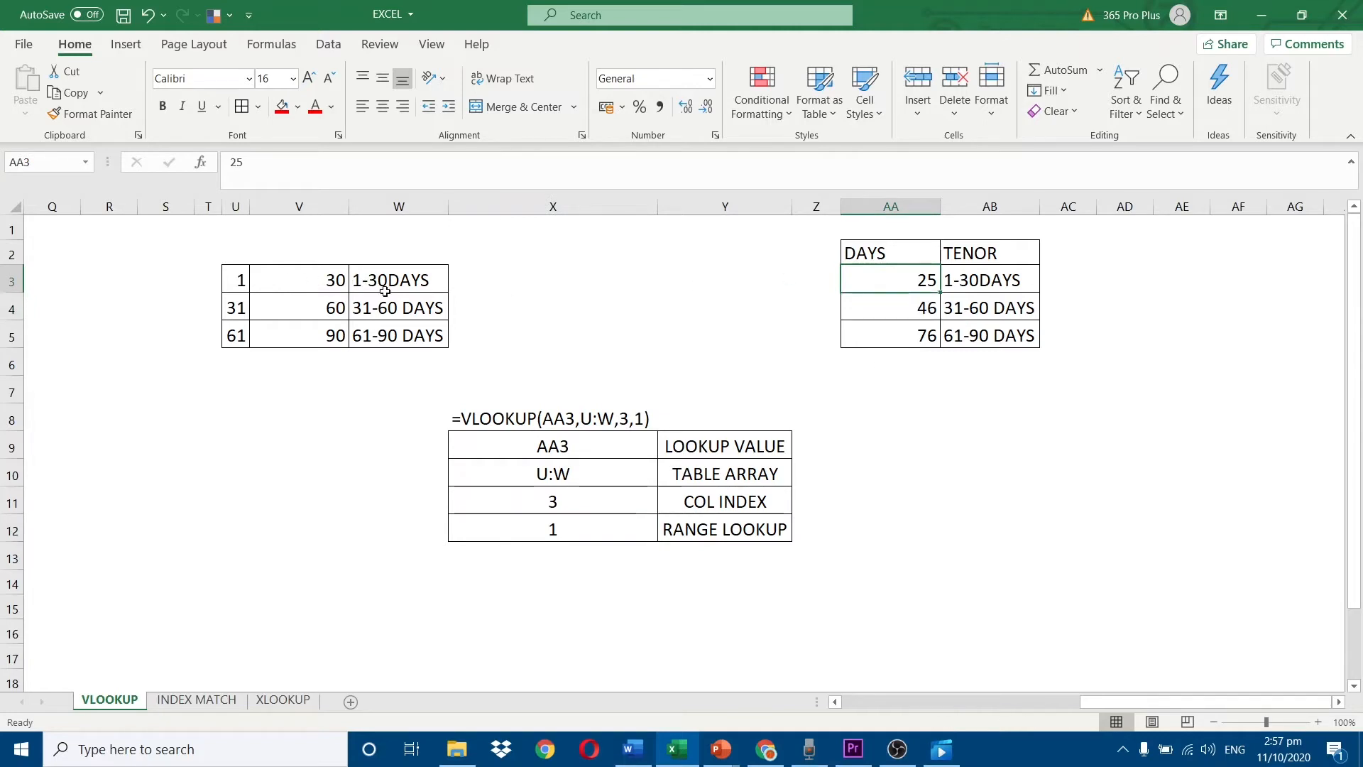
left_click(983, 281)
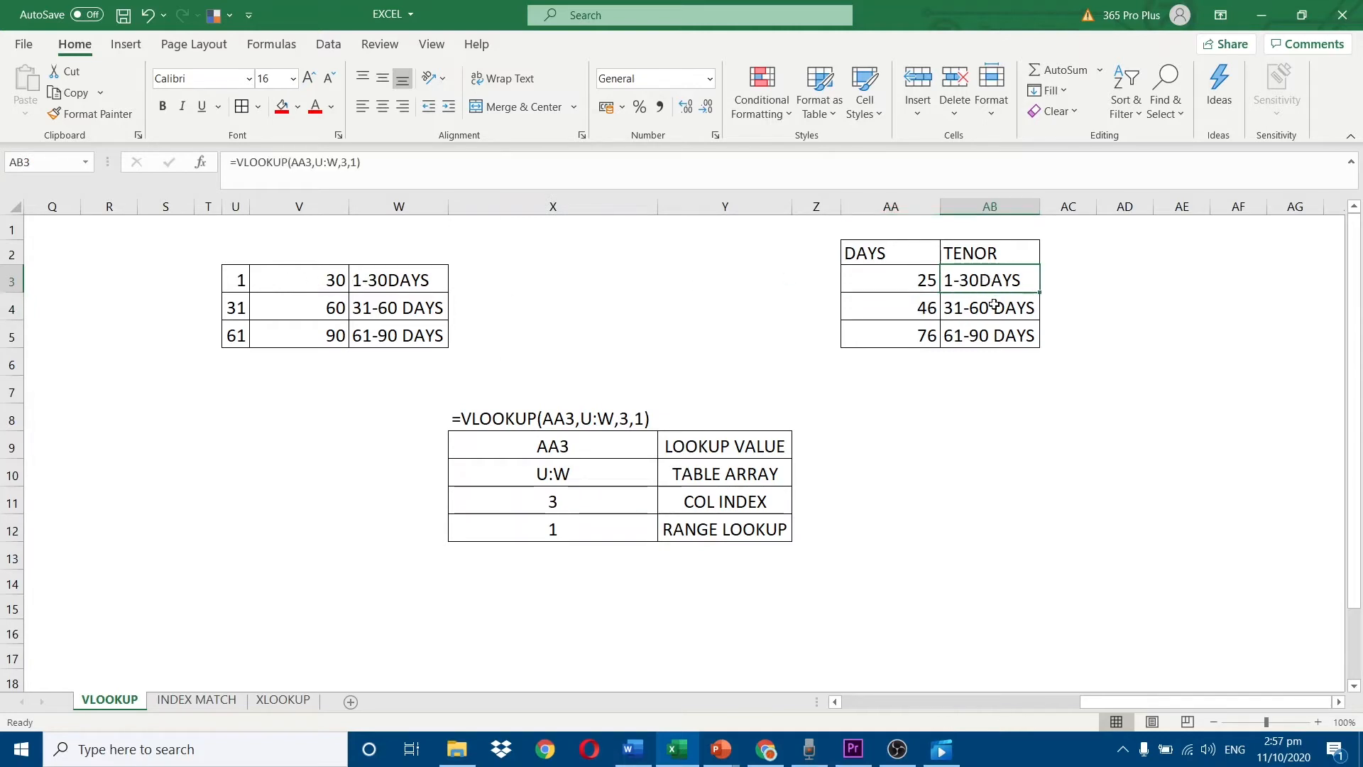
key("F2")
key("Return")
key("F2")
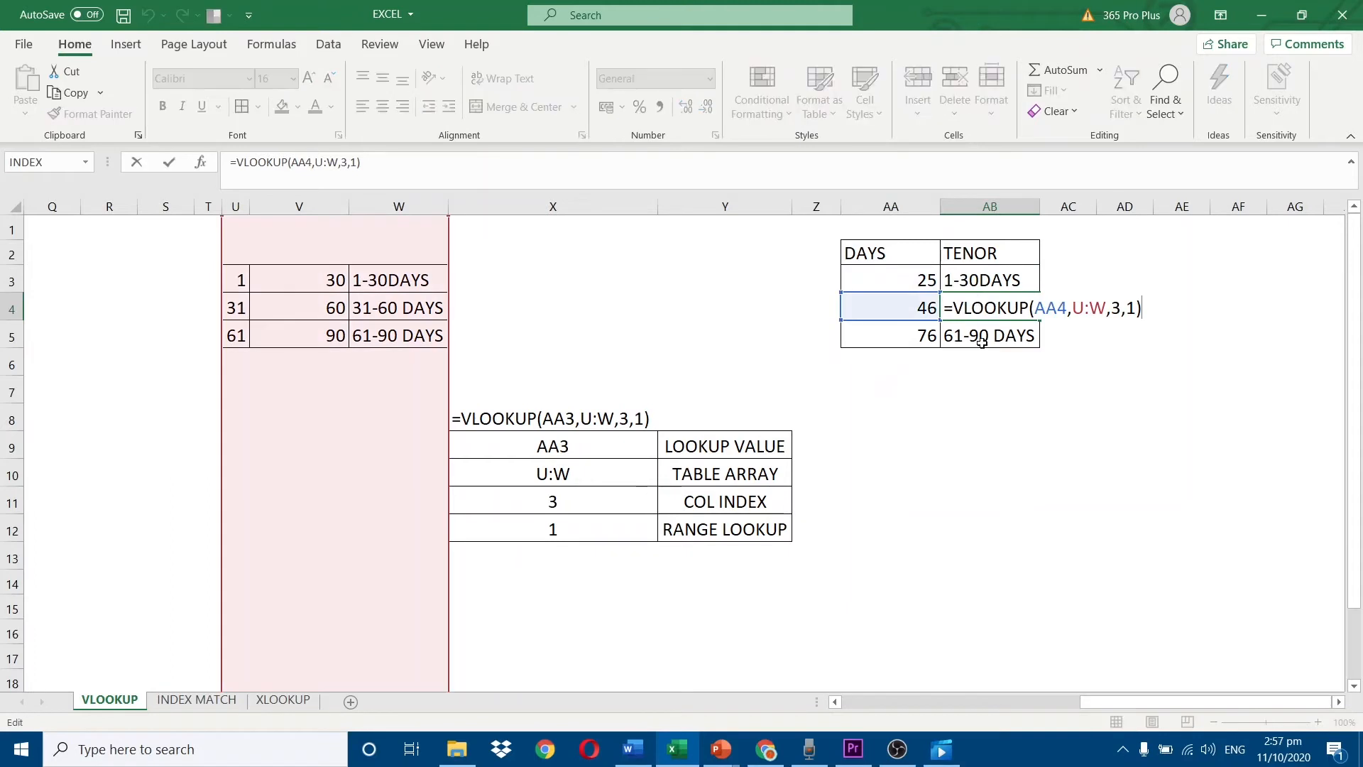
key("Return")
key("F2")
key("Escape")
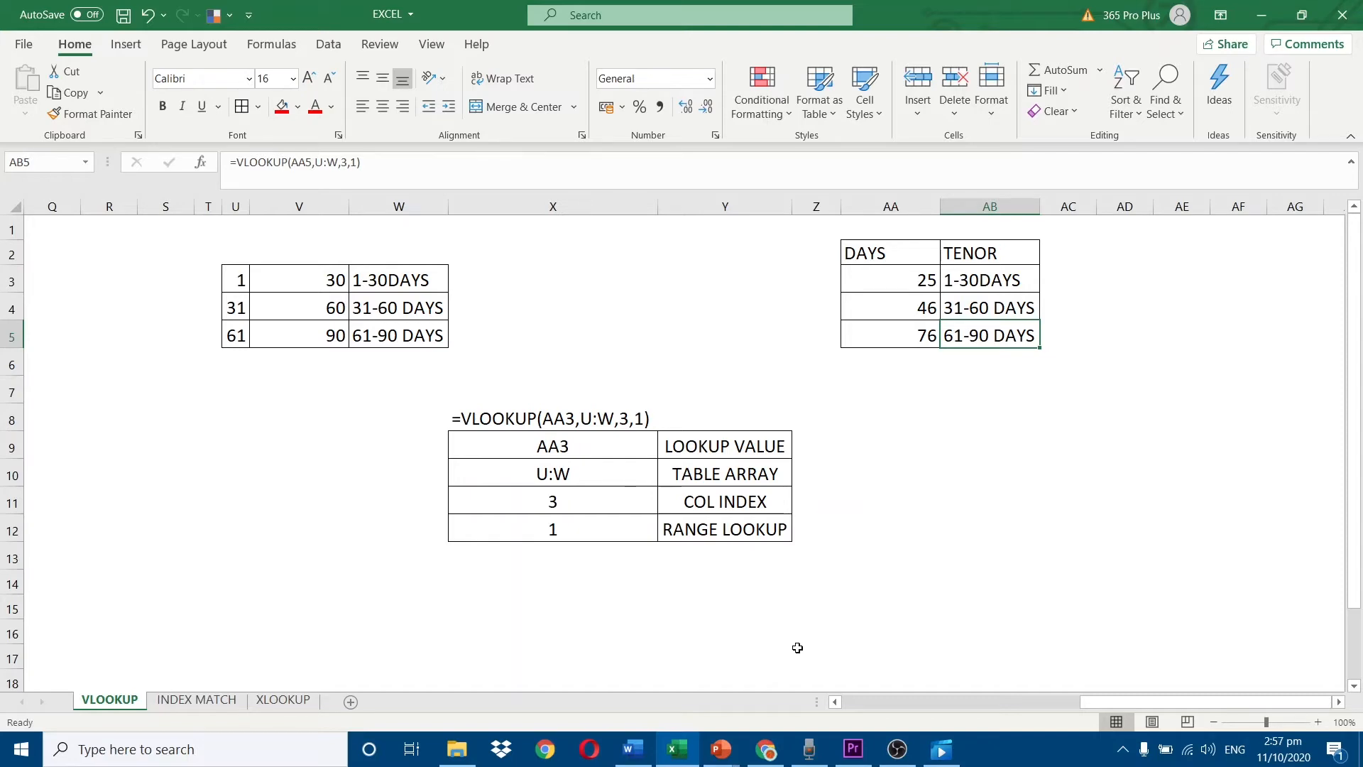
Switch to the INDEX MATCH sheet and examine the first example's lookup value G4, lookup array column B and match type.
left_click(197, 699)
scroll(751, 610, "up", 3)
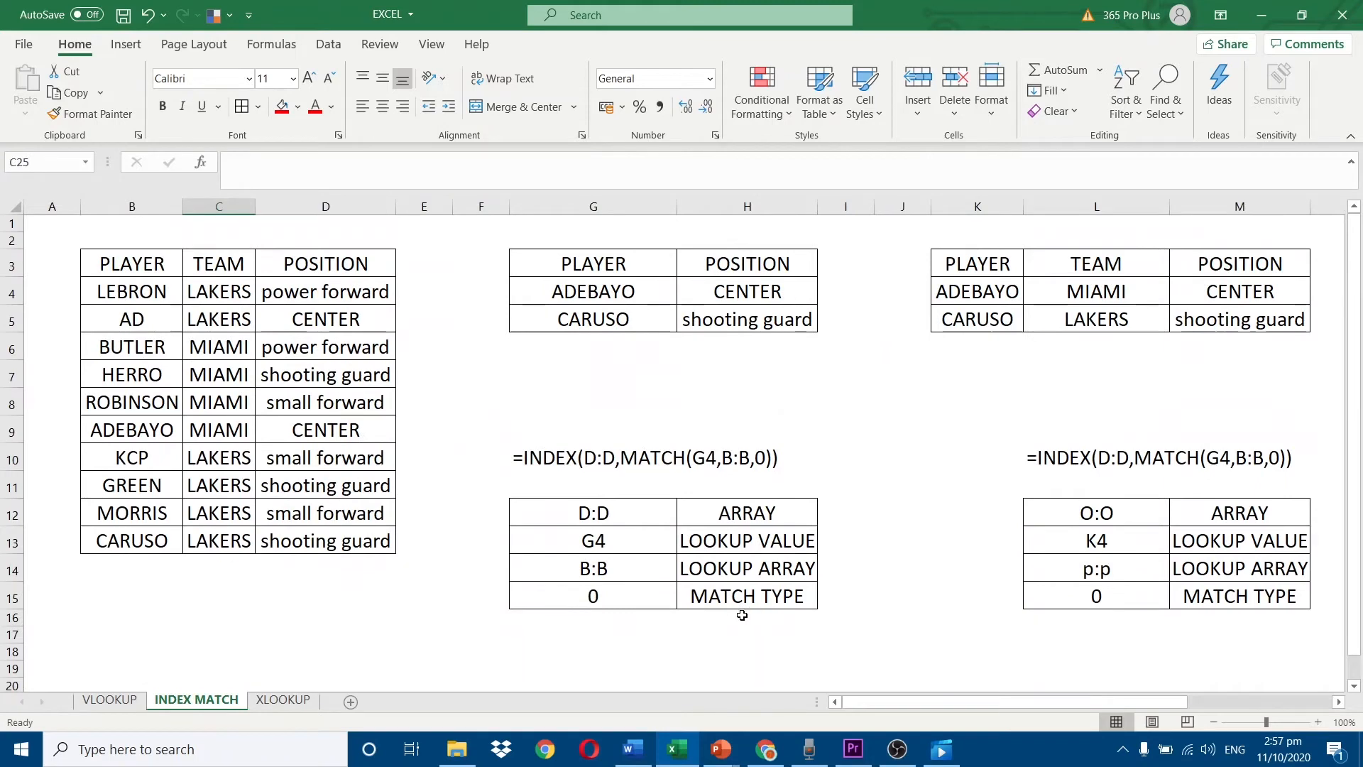
left_click(636, 302)
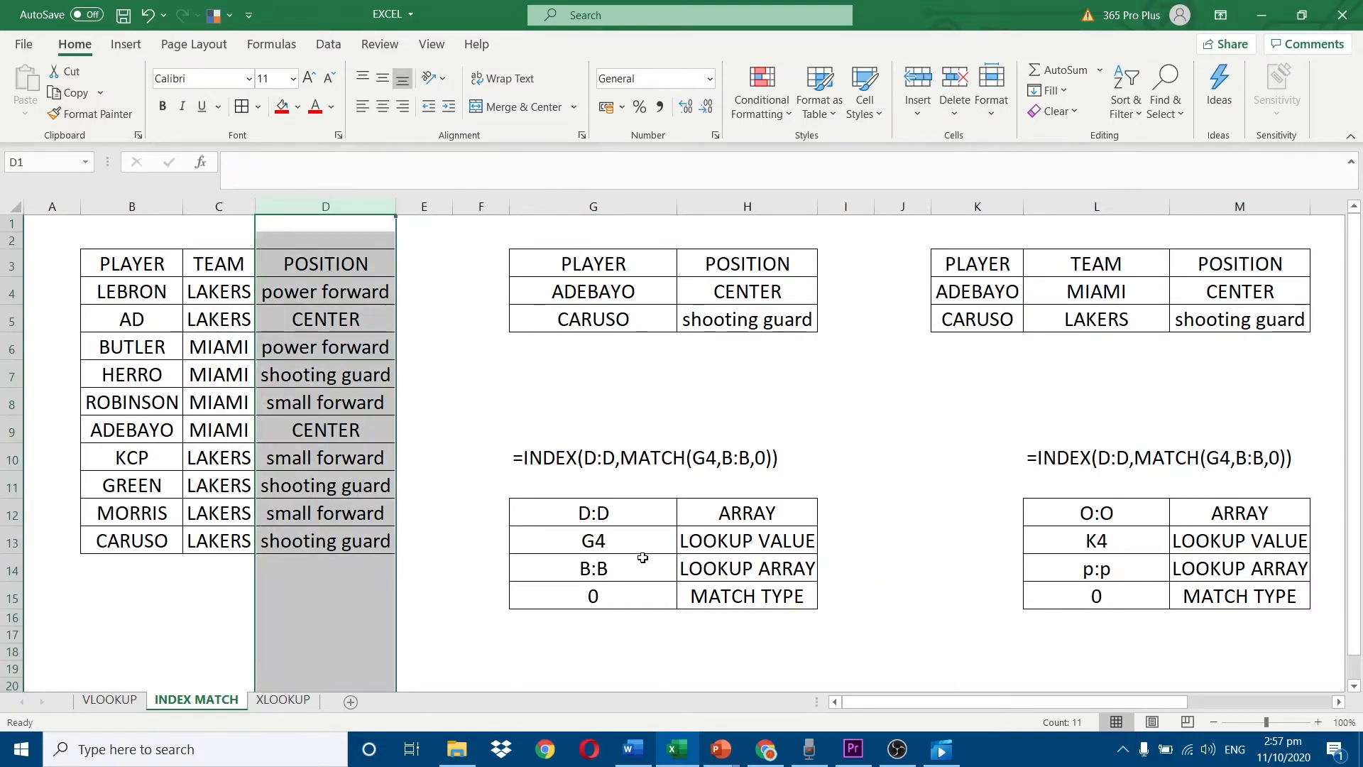
left_click(643, 553)
left_click(579, 290)
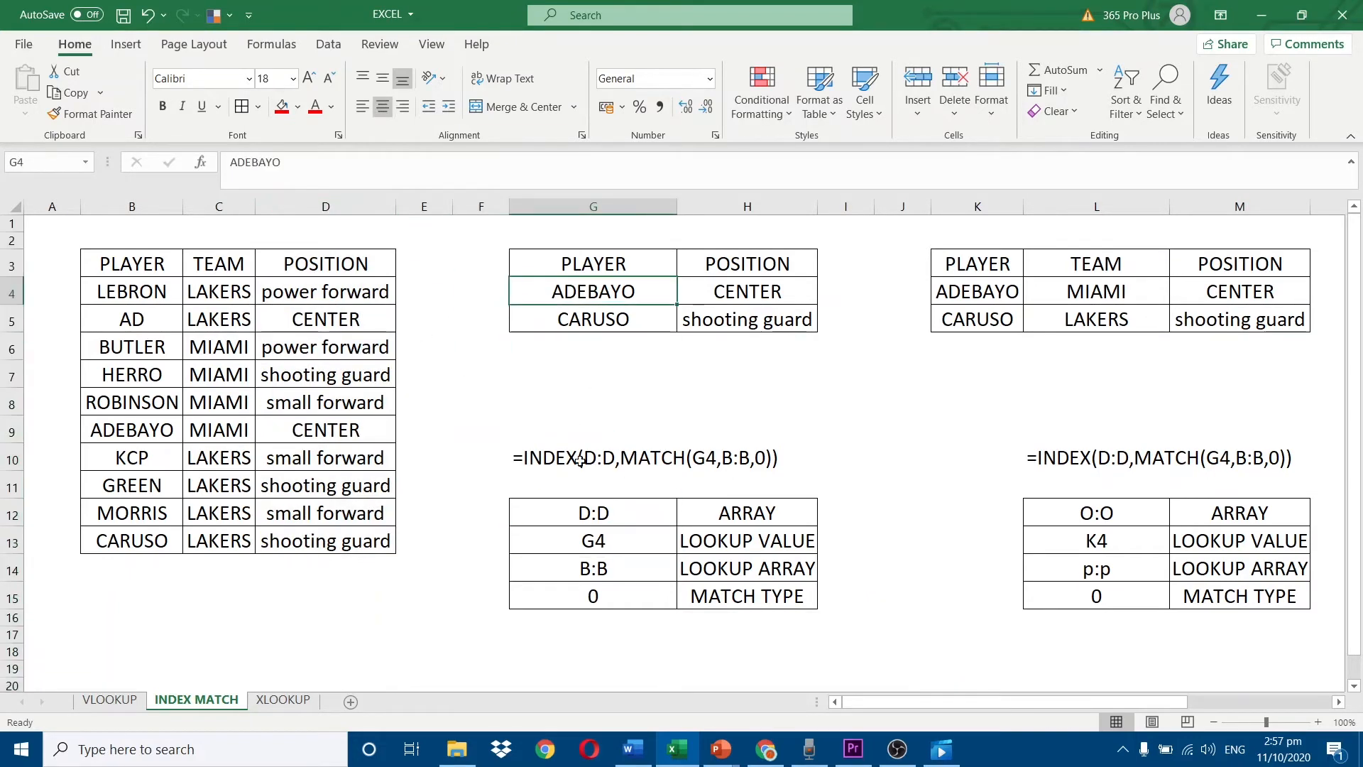
left_click(174, 207)
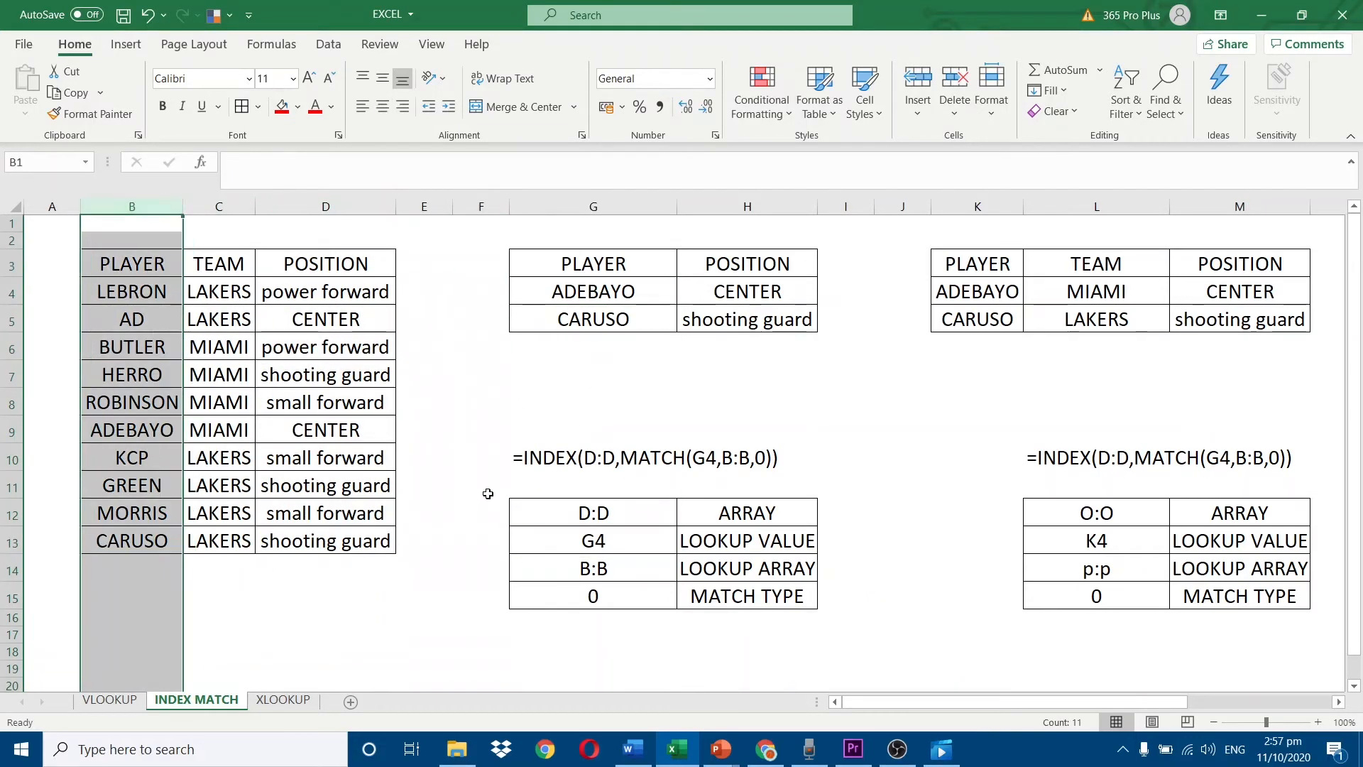
left_click(582, 599)
Inspect the INDEX MATCH formula in H4 together with the PLAYER and POSITION columns B and D it references.
double_click(751, 291)
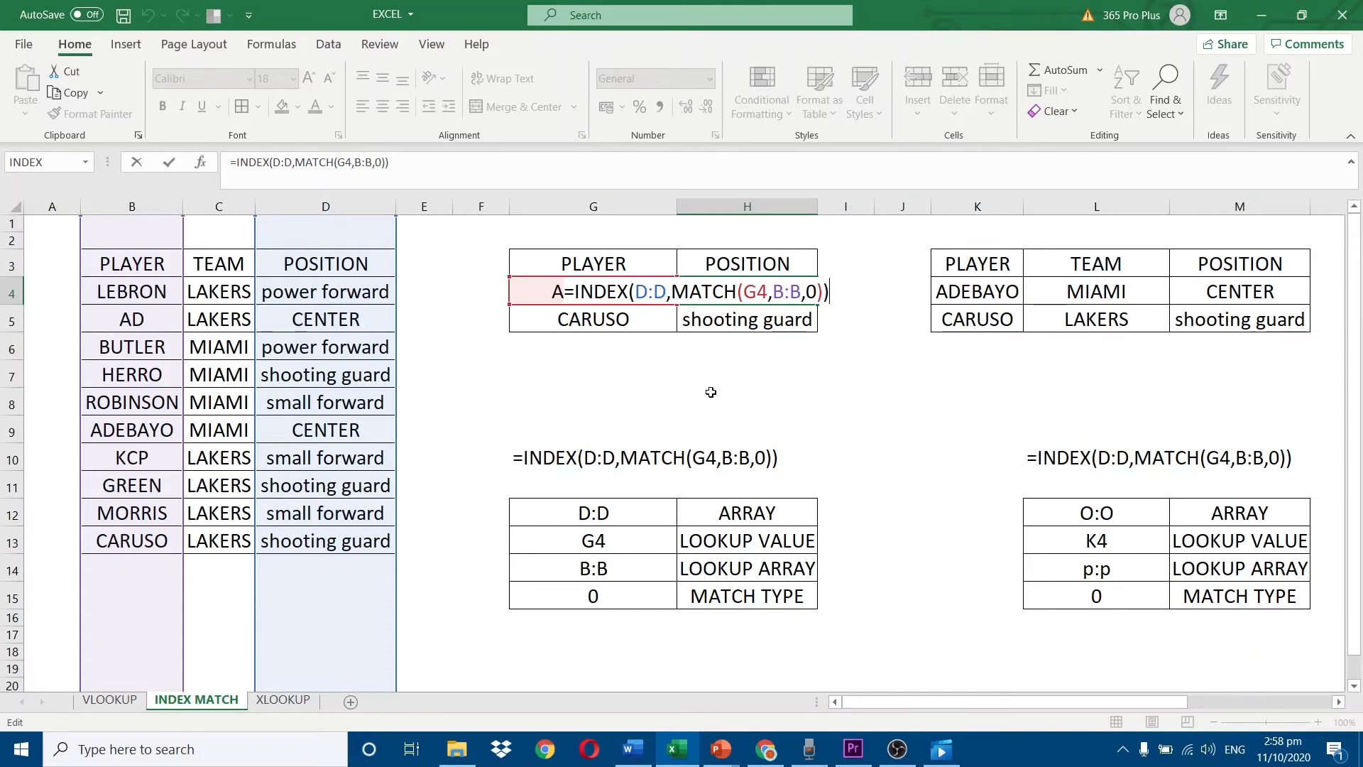
key("Return")
left_click(132, 206)
left_click(325, 206)
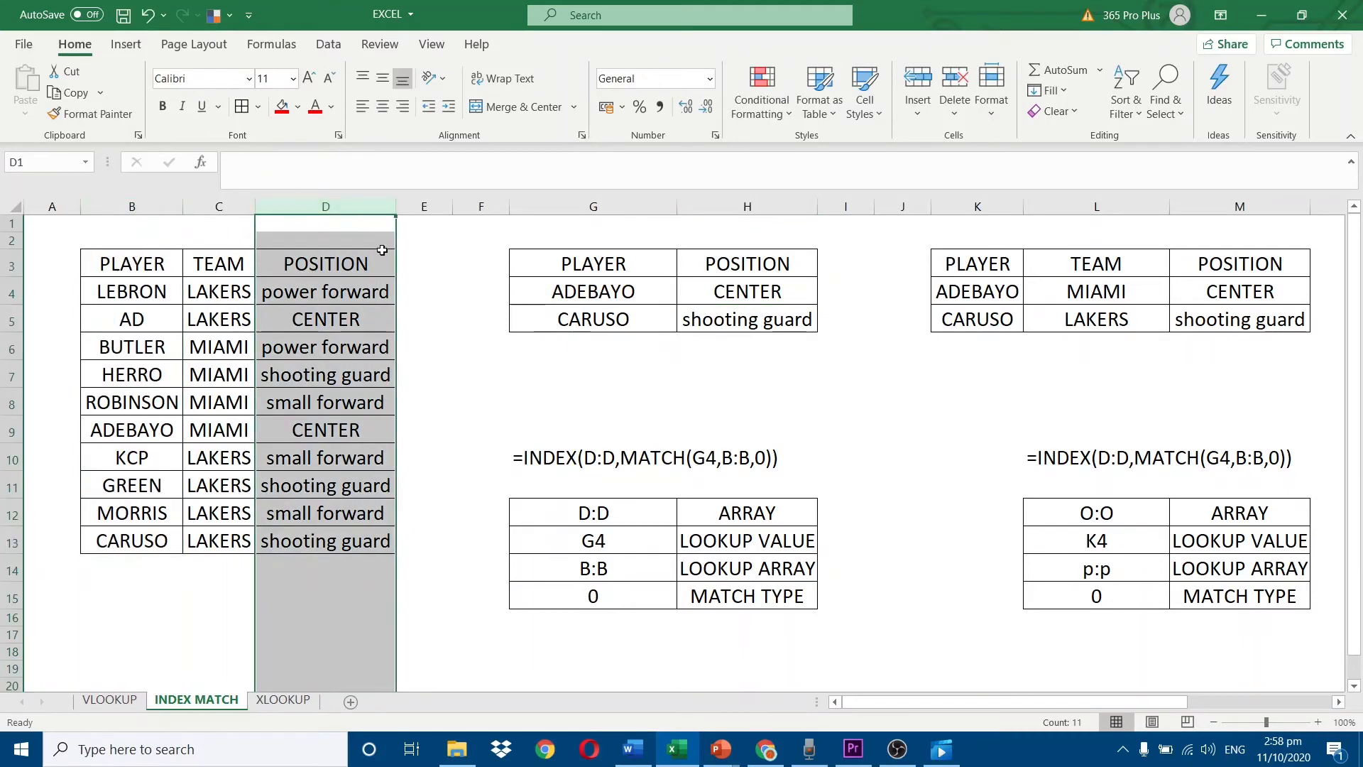
left_click(765, 298)
key("F2")
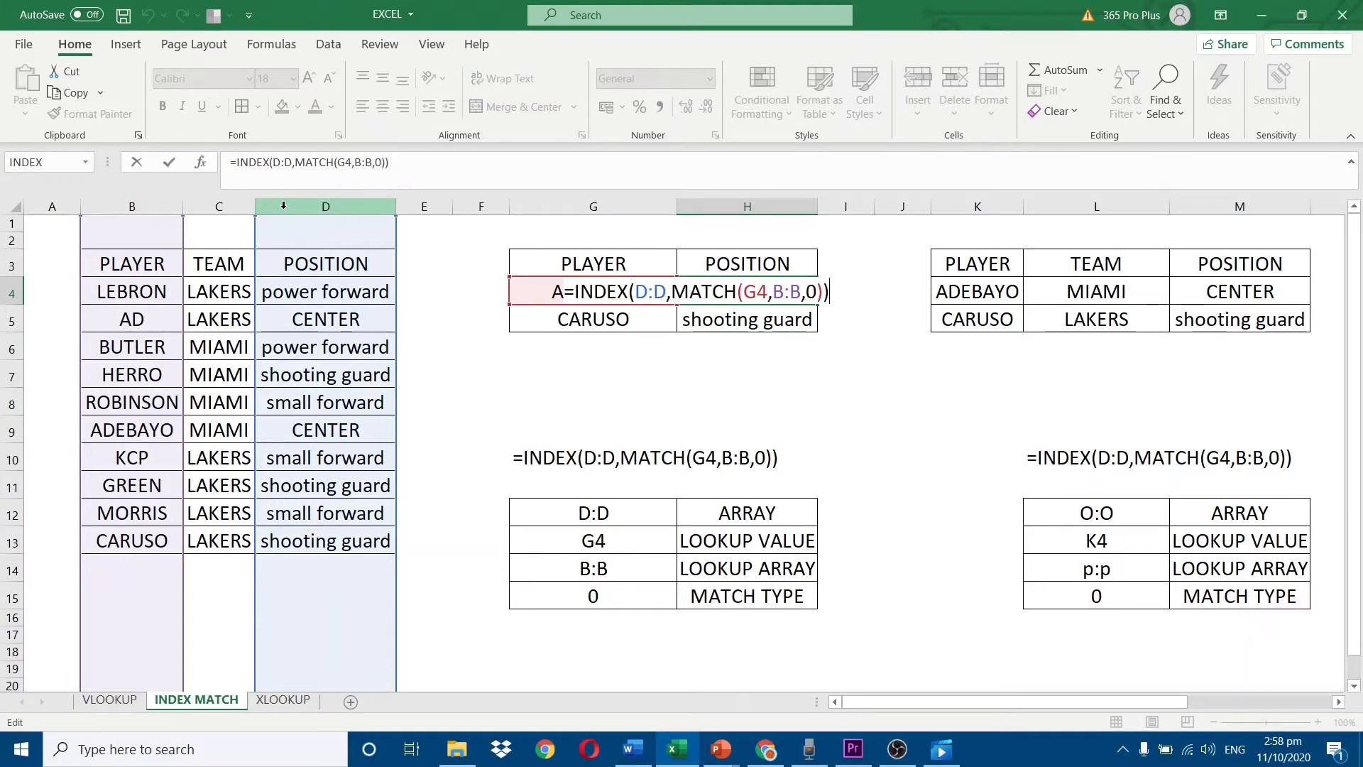
key("Escape")
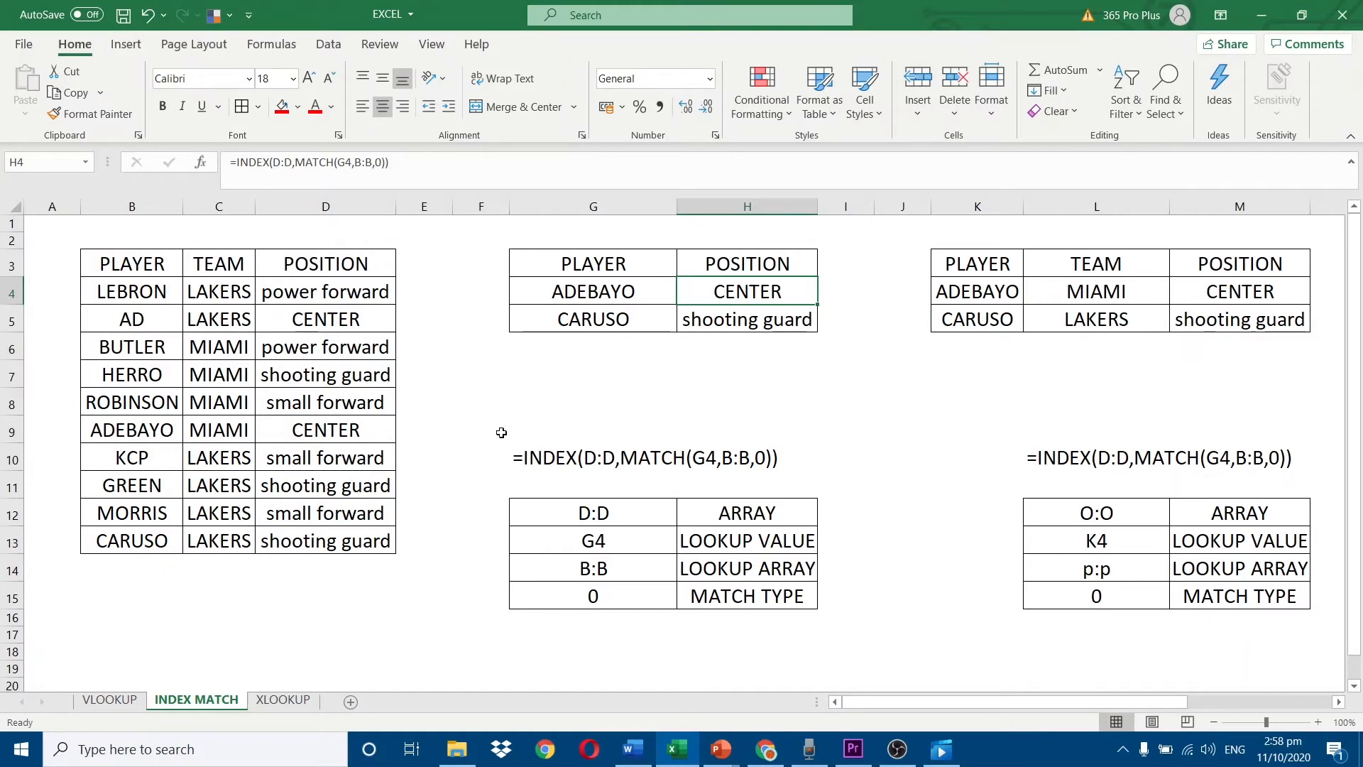
Inspect the INDEX MATCH formula in H5 for CARUSO's position and the LOOKUP VALUE label in the argument table.
double_click(757, 293)
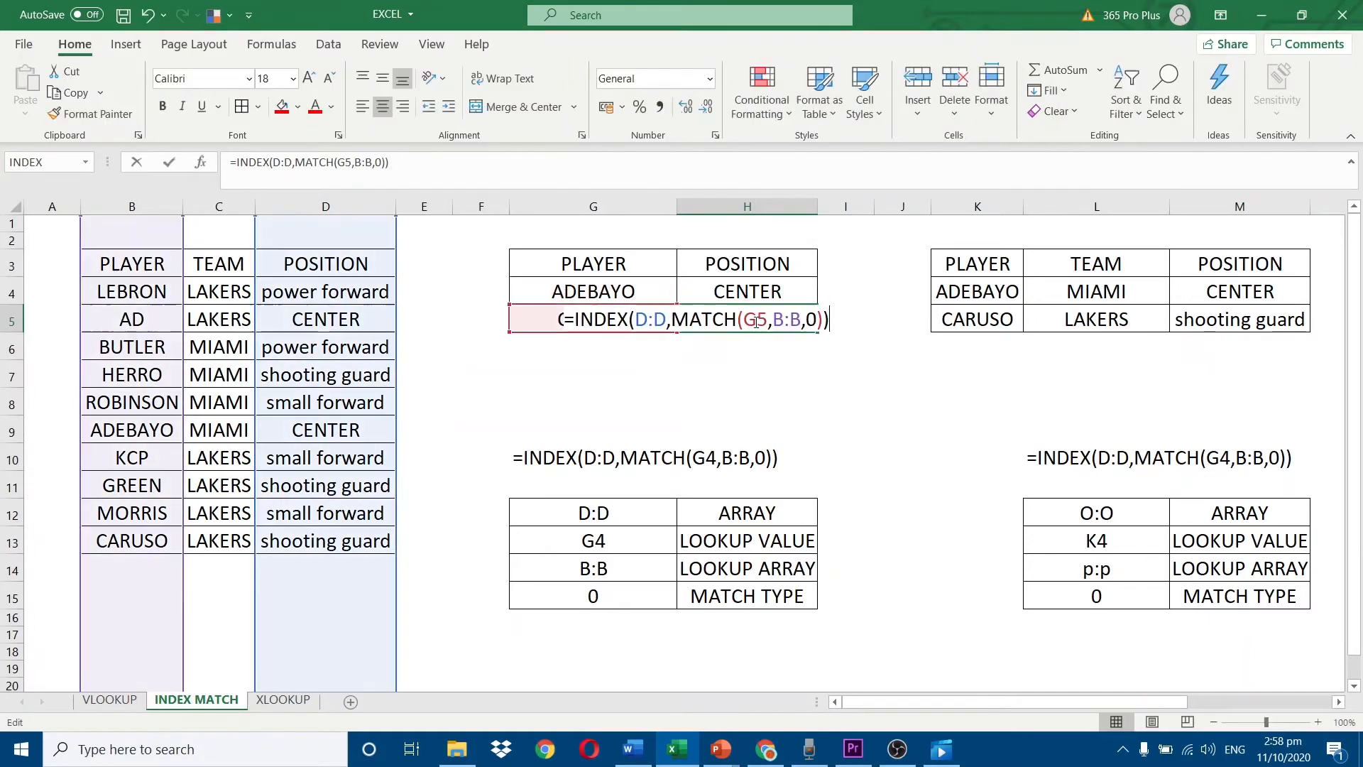
key("Return")
left_click(768, 533)
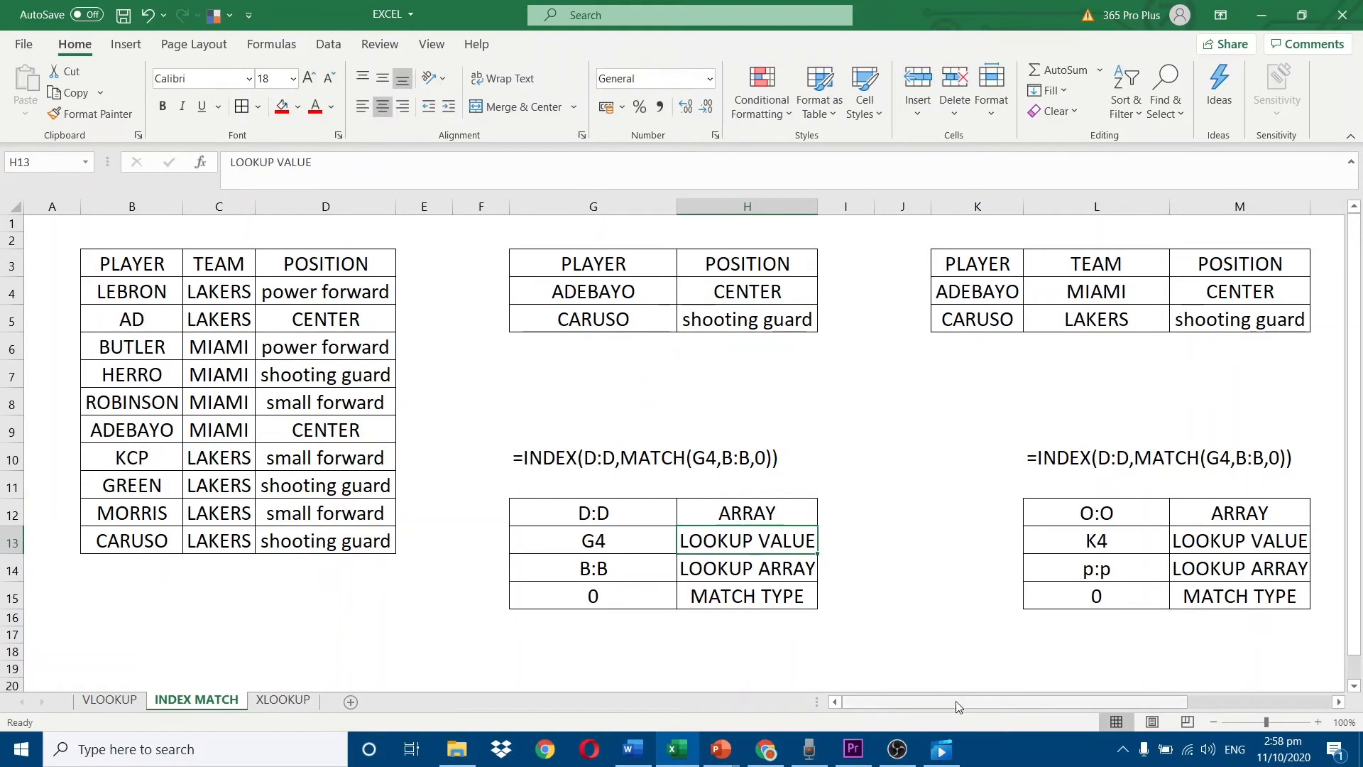
Examine the second INDEX MATCH example's source table, focusing on the POSITION column O used as the array.
left_click_drag(956, 701, 1167, 712)
left_click(1104, 275)
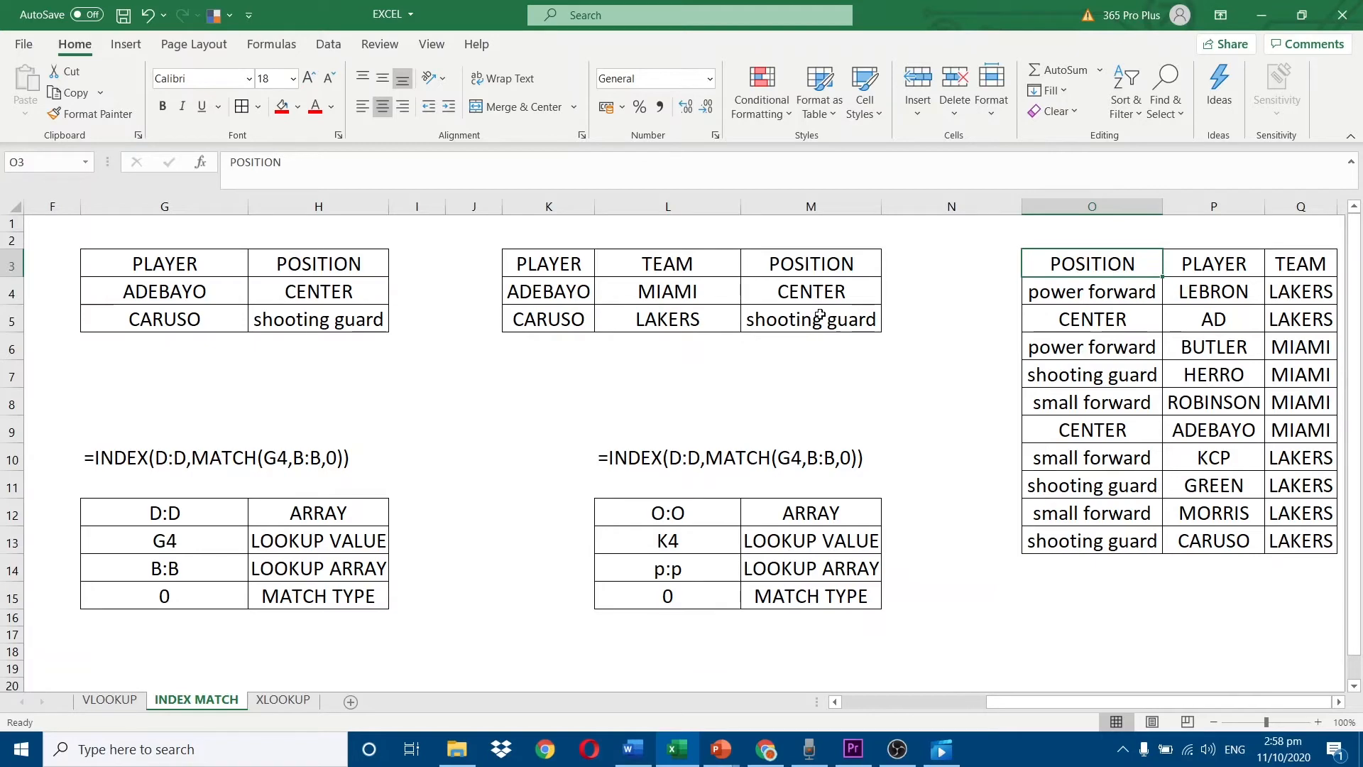
left_click(1059, 296)
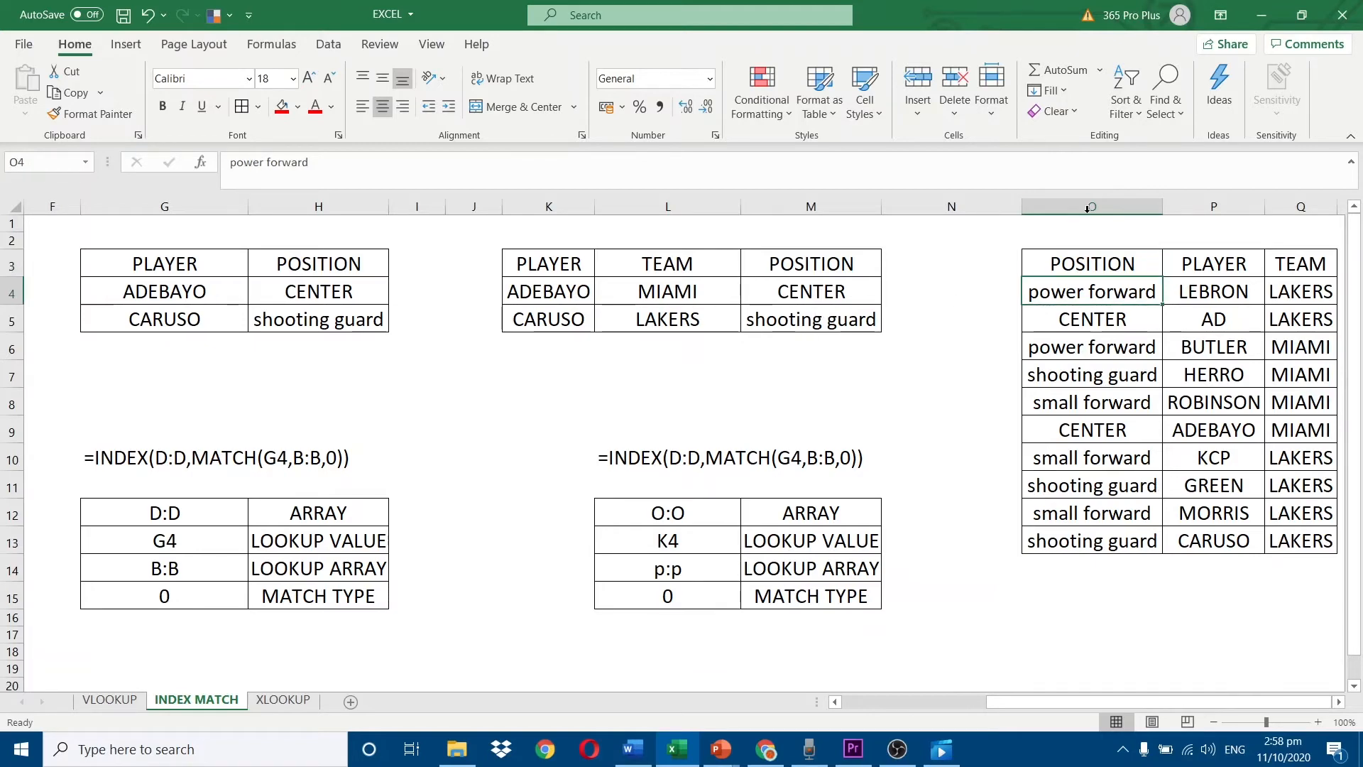
left_click(1092, 206)
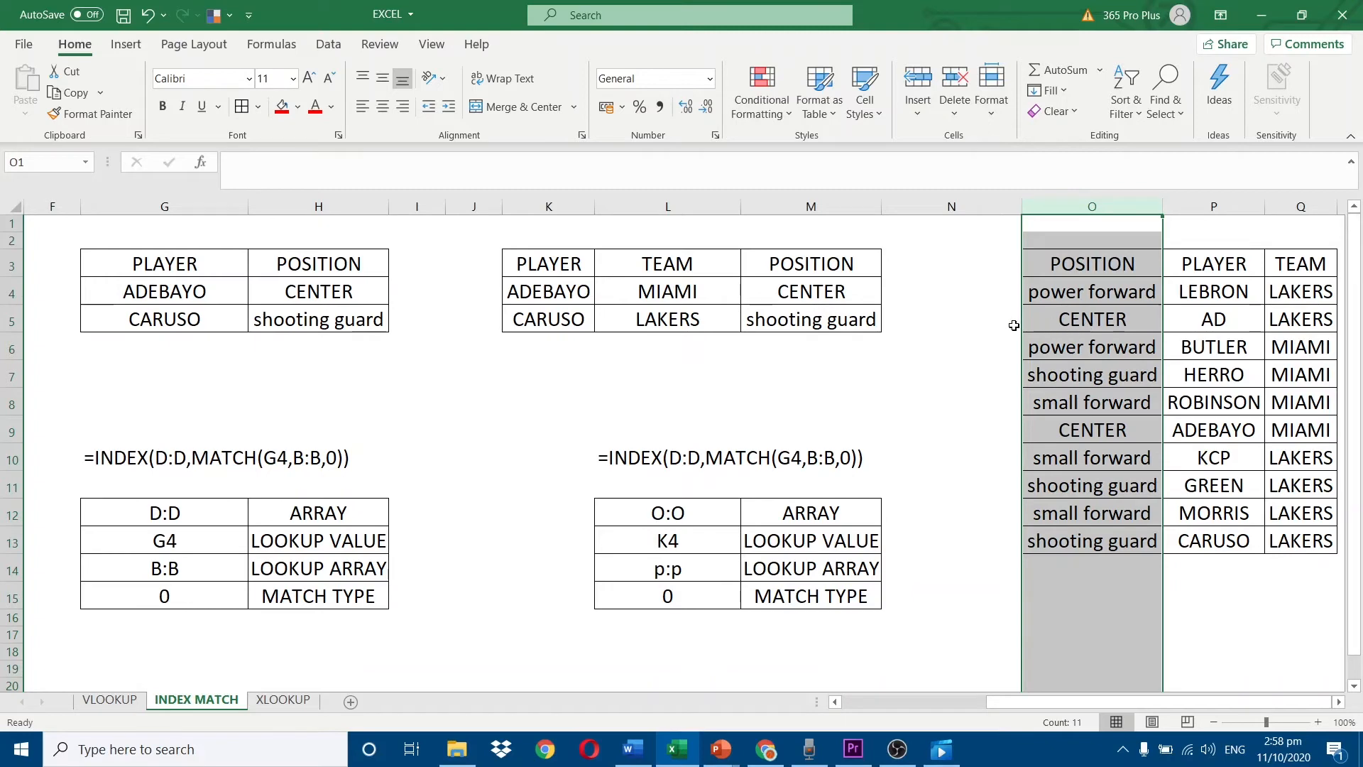
Compare the INDEX MATCH formulas in M4 and M5 and the columns O and P they reference.
double_click(847, 292)
key("Escape")
key("Down")
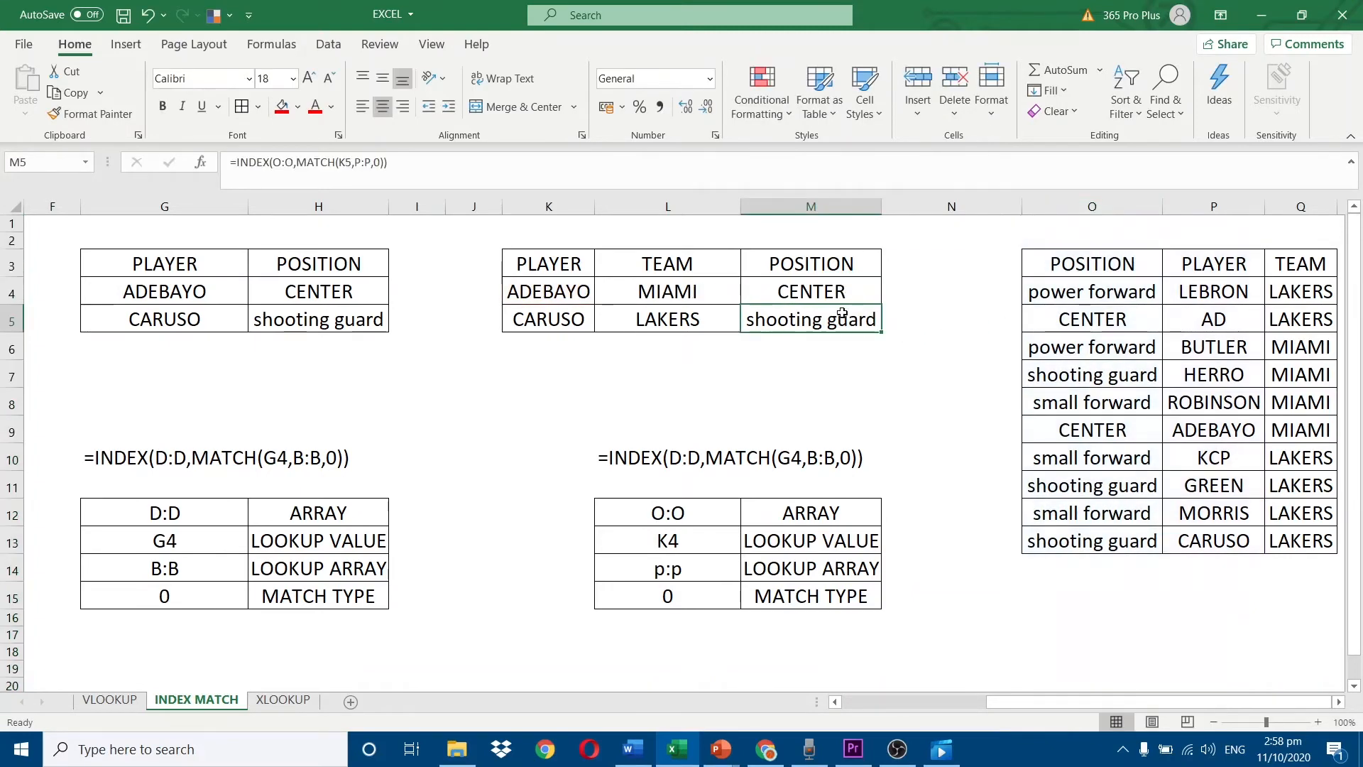
key("F2")
key("Escape")
double_click(840, 295)
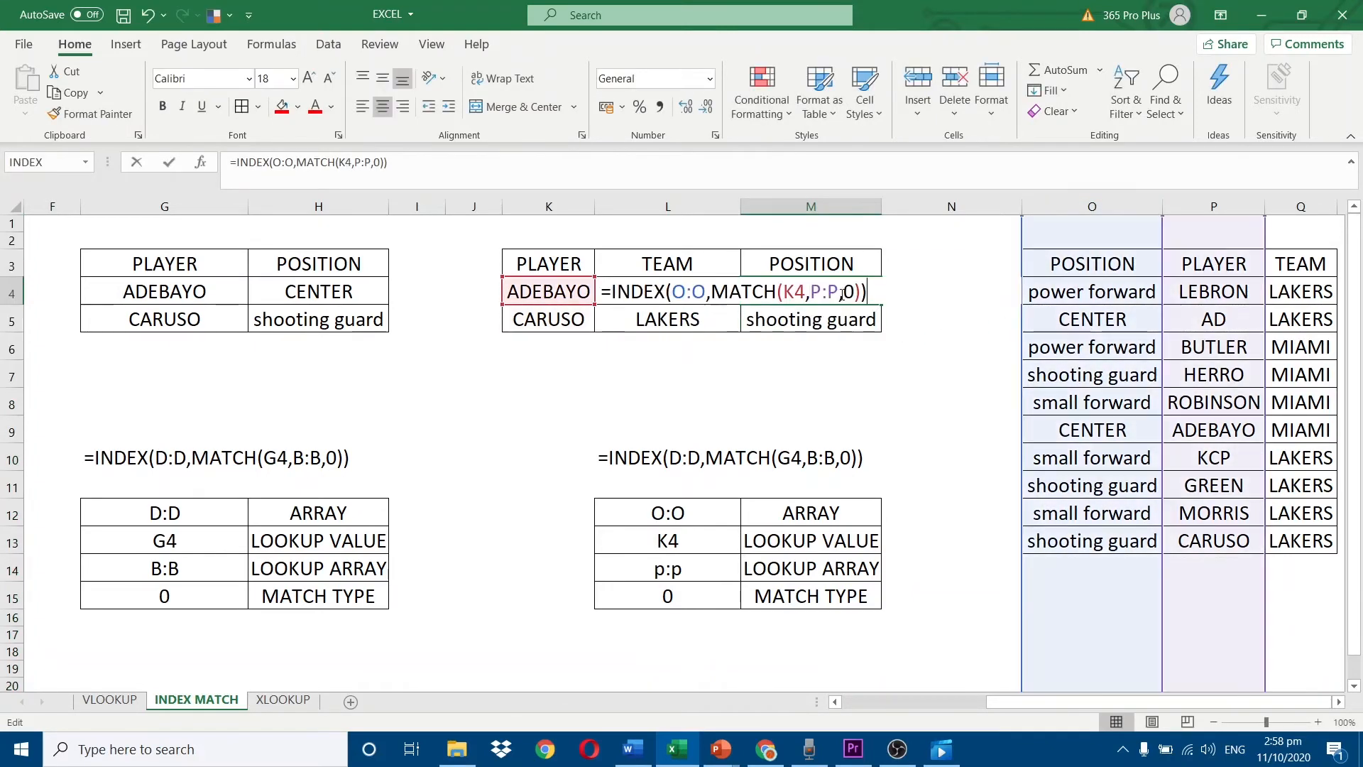
key("Escape")
double_click(833, 322)
key("Escape")
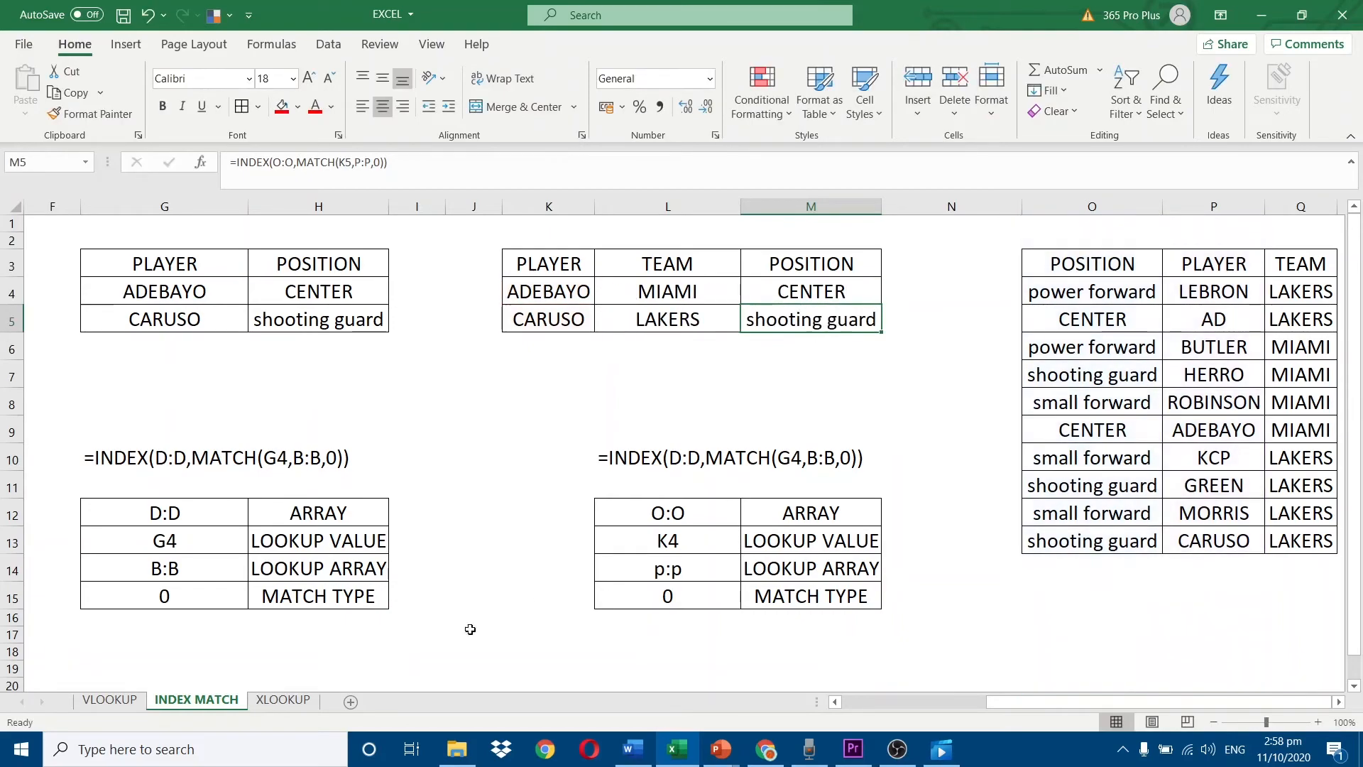
Switch to the XLOOKUP sheet and inspect the BASIC example's formula in H5 with its lookup and return columns.
left_click(284, 700)
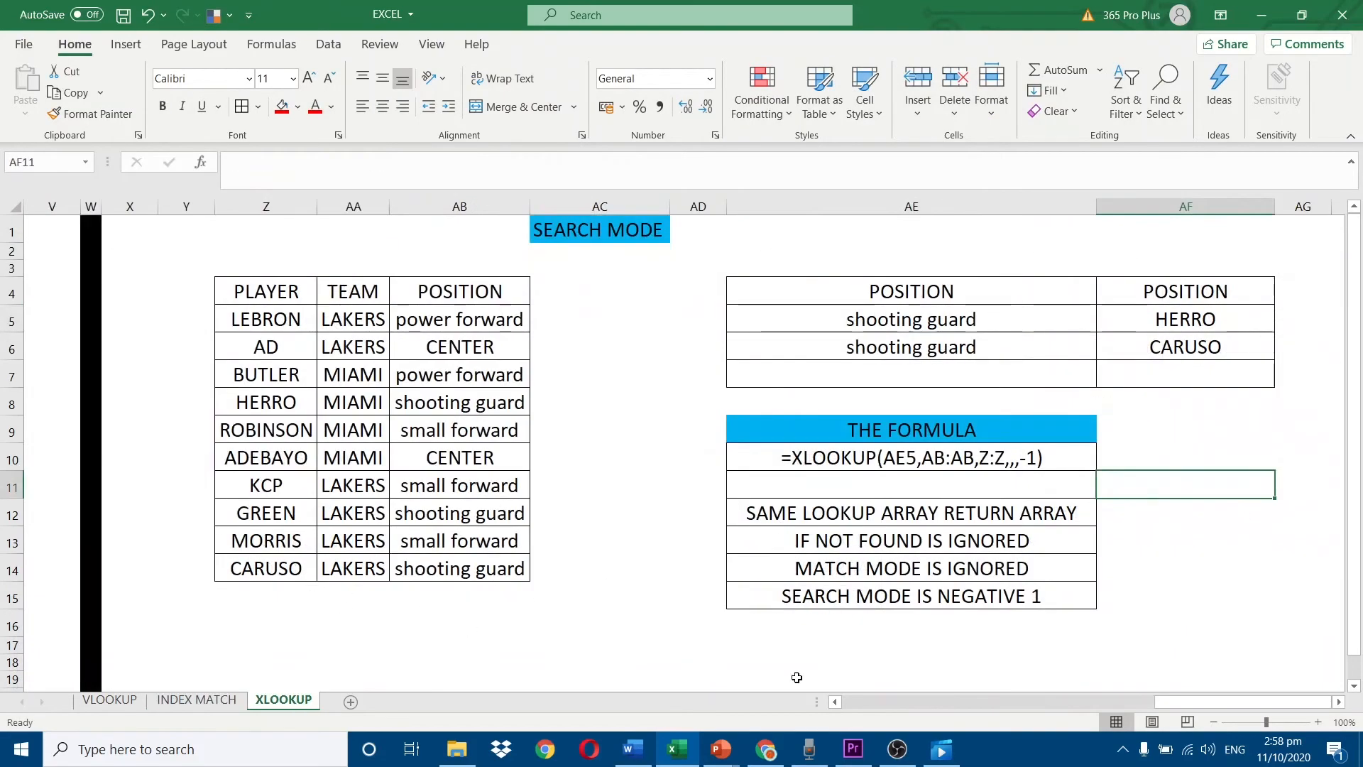
left_click_drag(1172, 701, 663, 654)
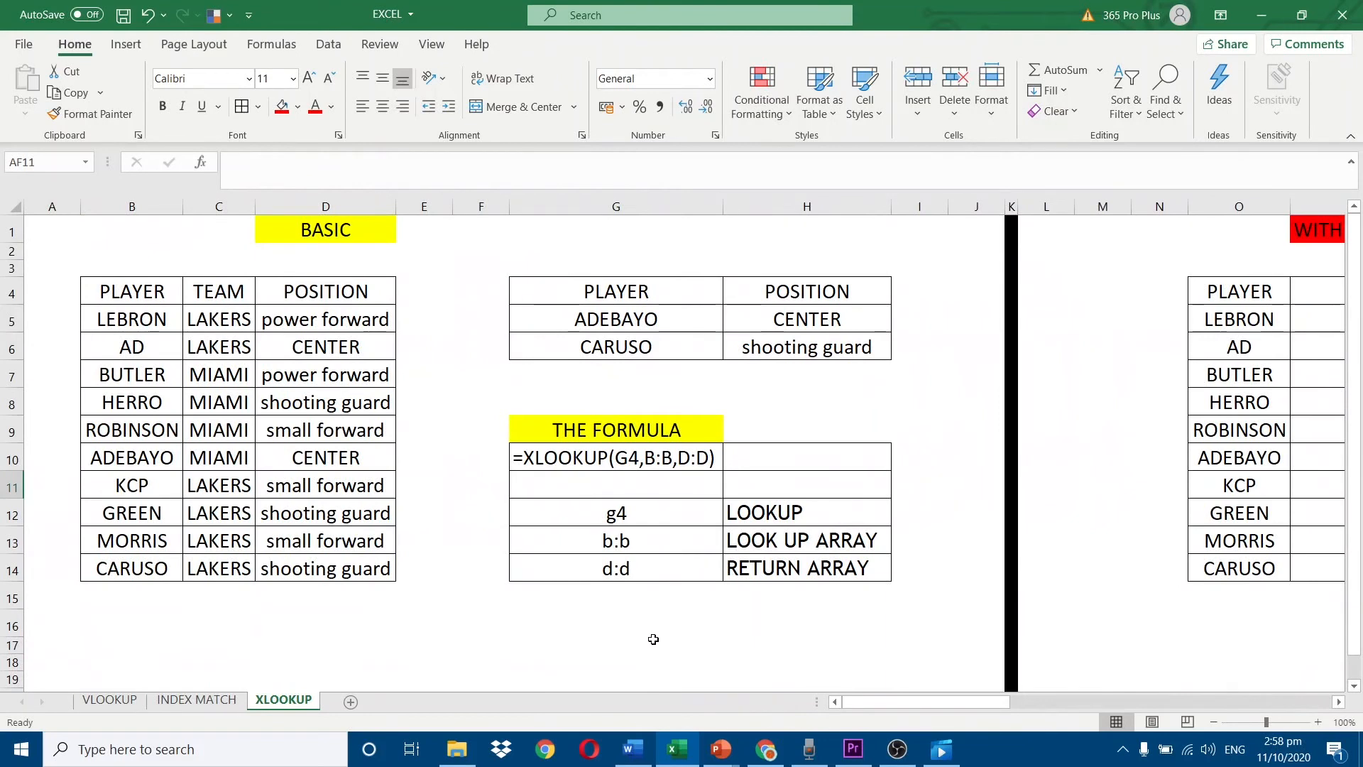
double_click(790, 317)
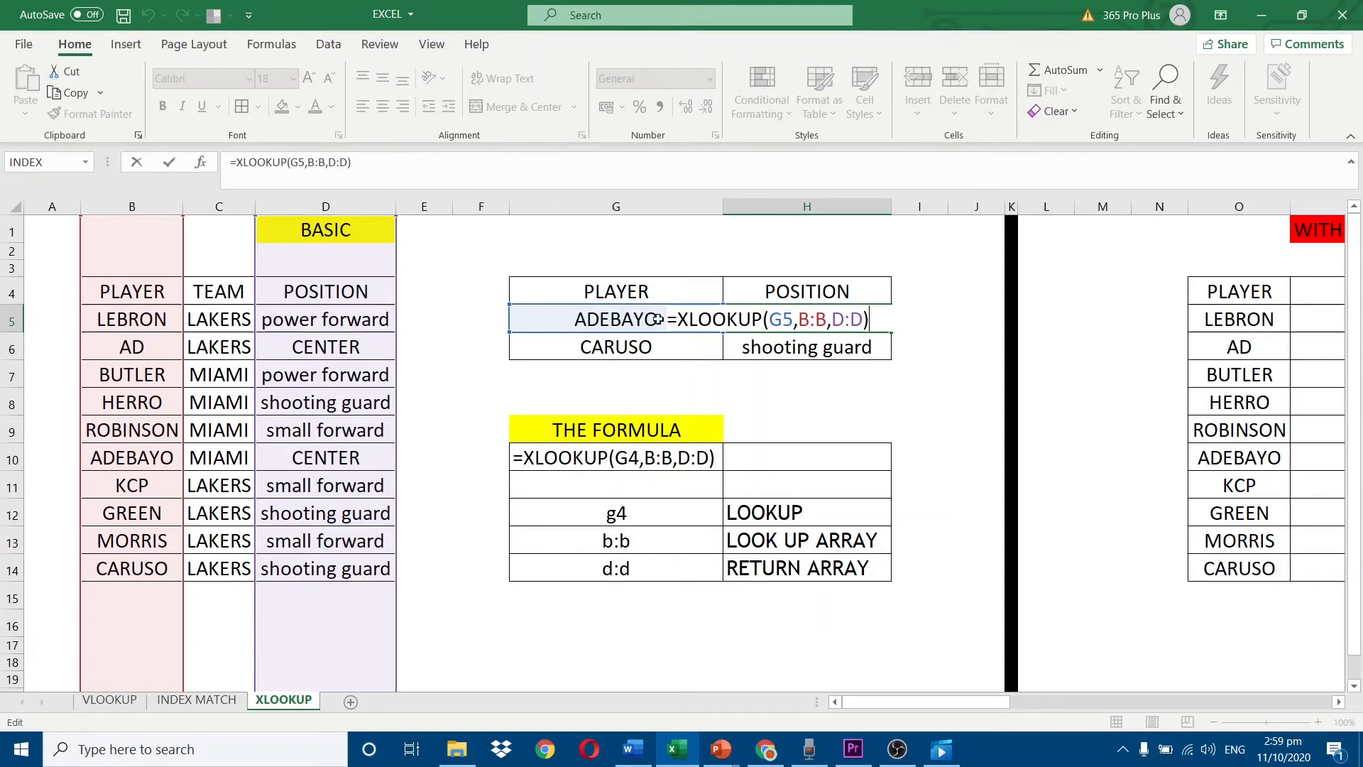
key("ctrl+Return")
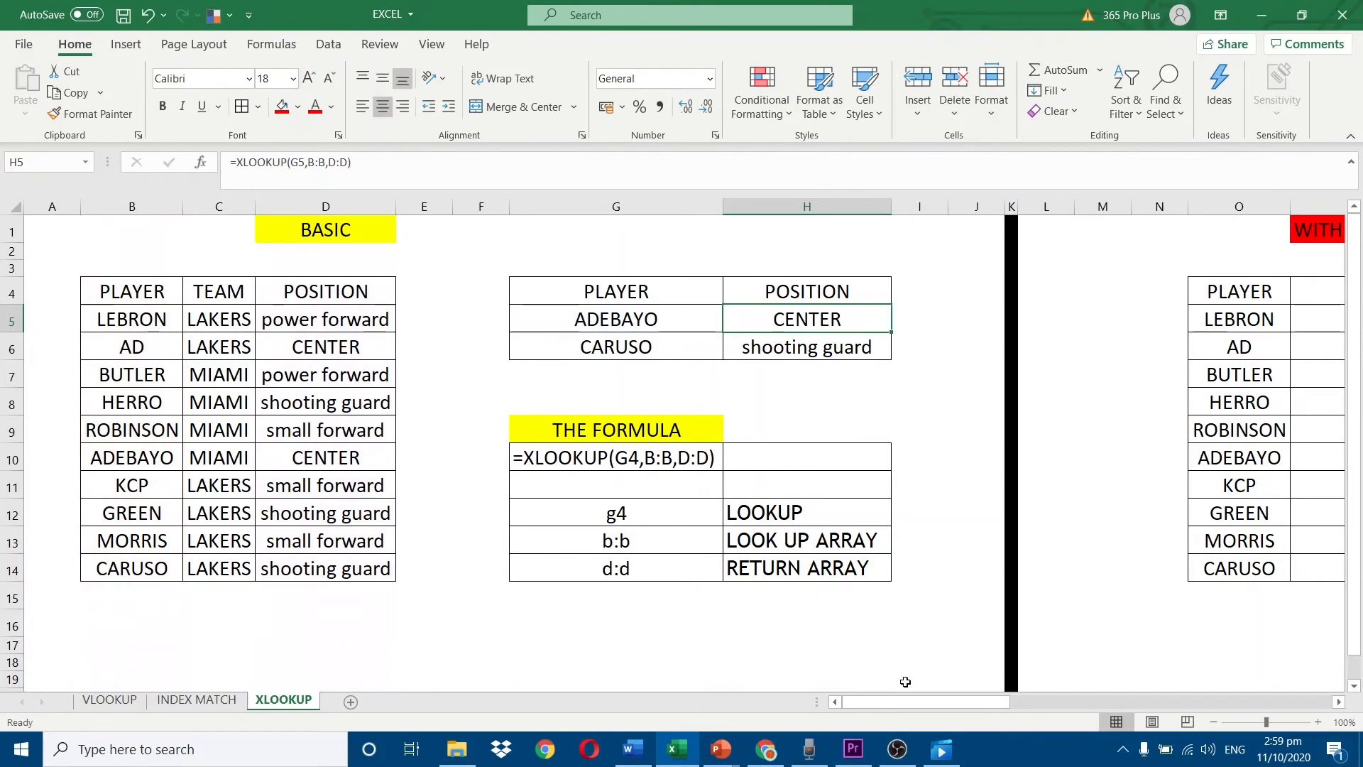
Examine the WITH NOT FOUND example's argument table, including the IF NOT FOUND entry in row 16.
left_click_drag(899, 701, 1052, 702)
left_click(412, 234)
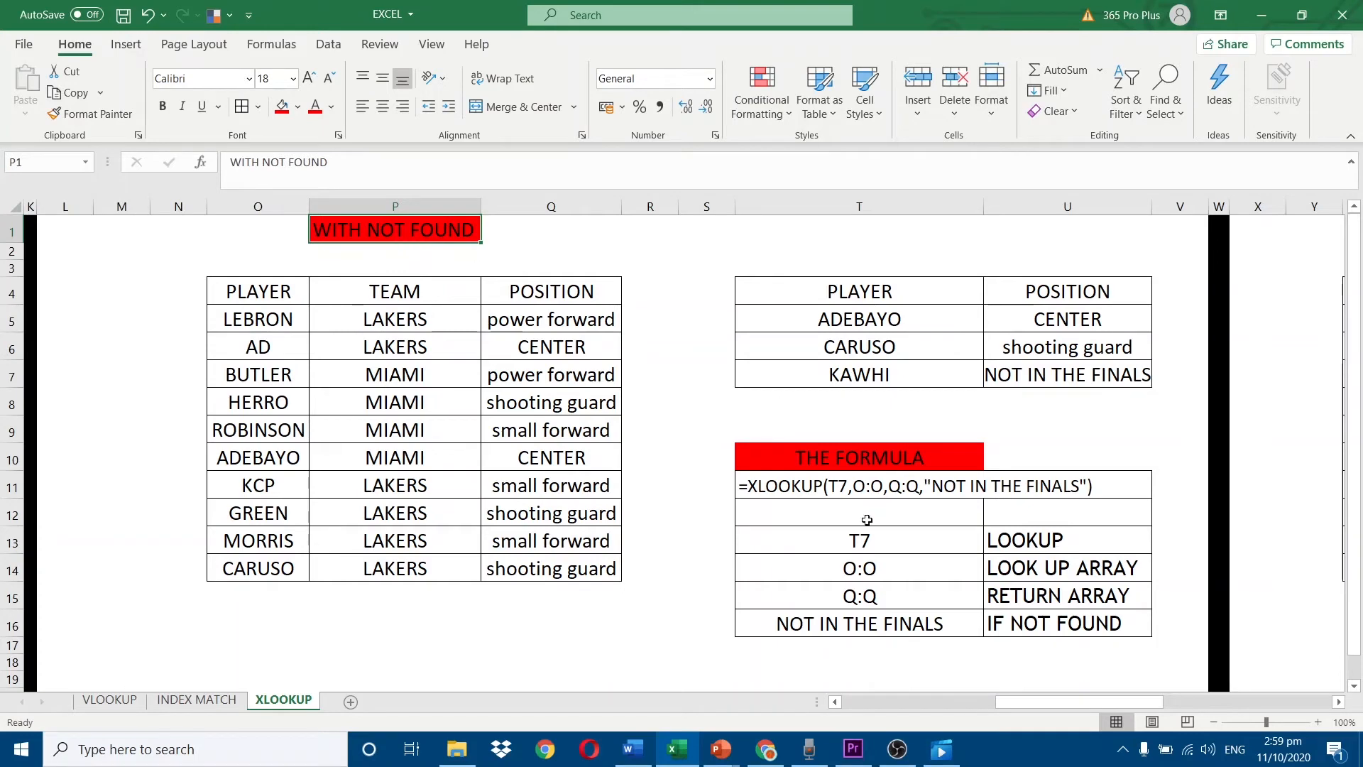
left_click_drag(870, 543, 991, 595)
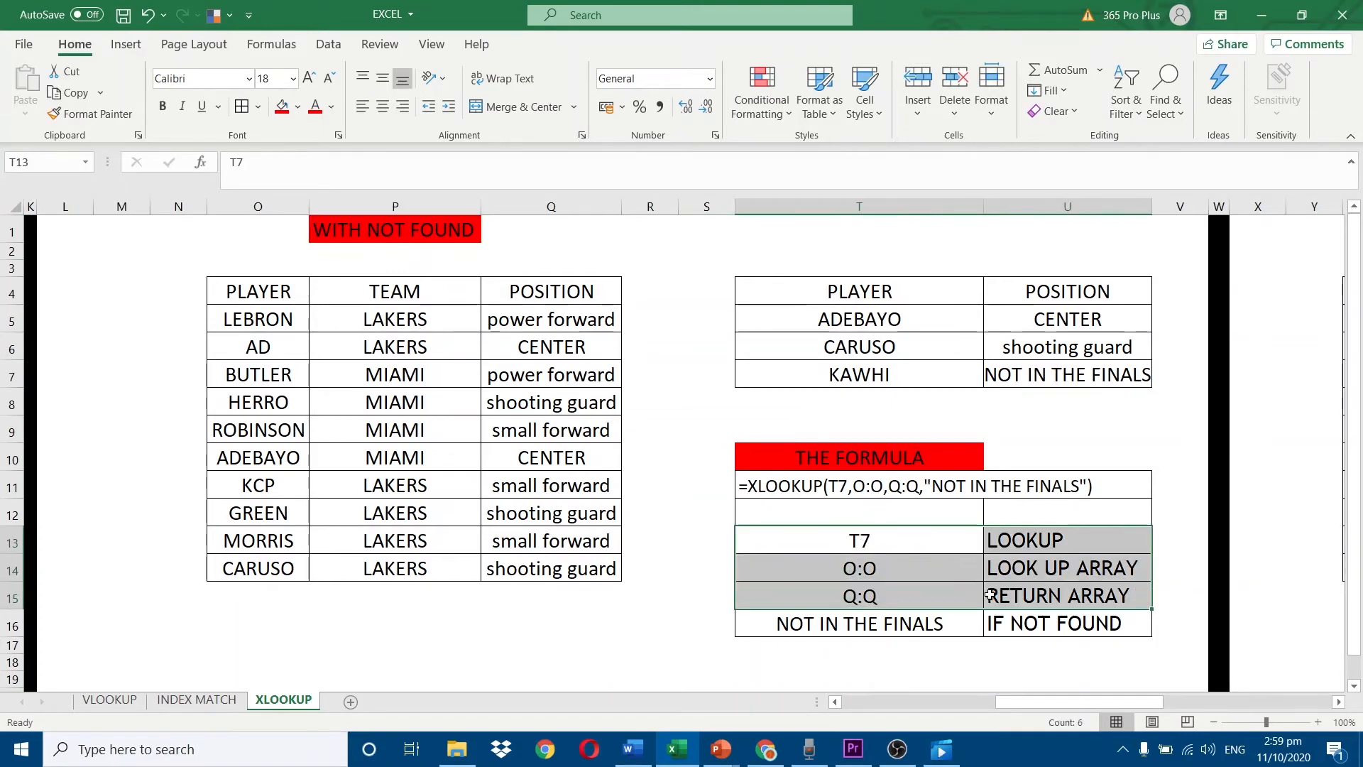
left_click(1038, 621)
left_click(828, 621)
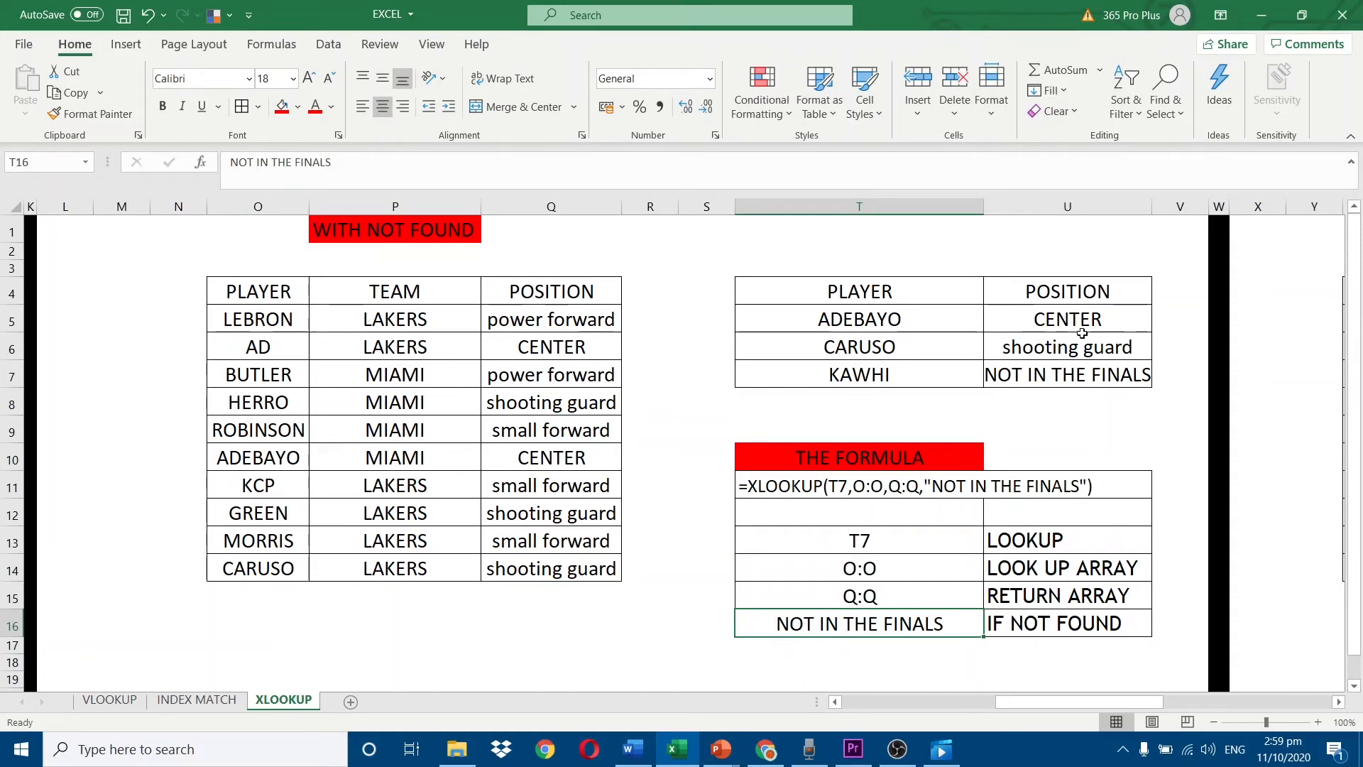
Inspect the XLOOKUP formulas in U5 and U6 for ADEBAYO and CARUSO.
double_click(1067, 317)
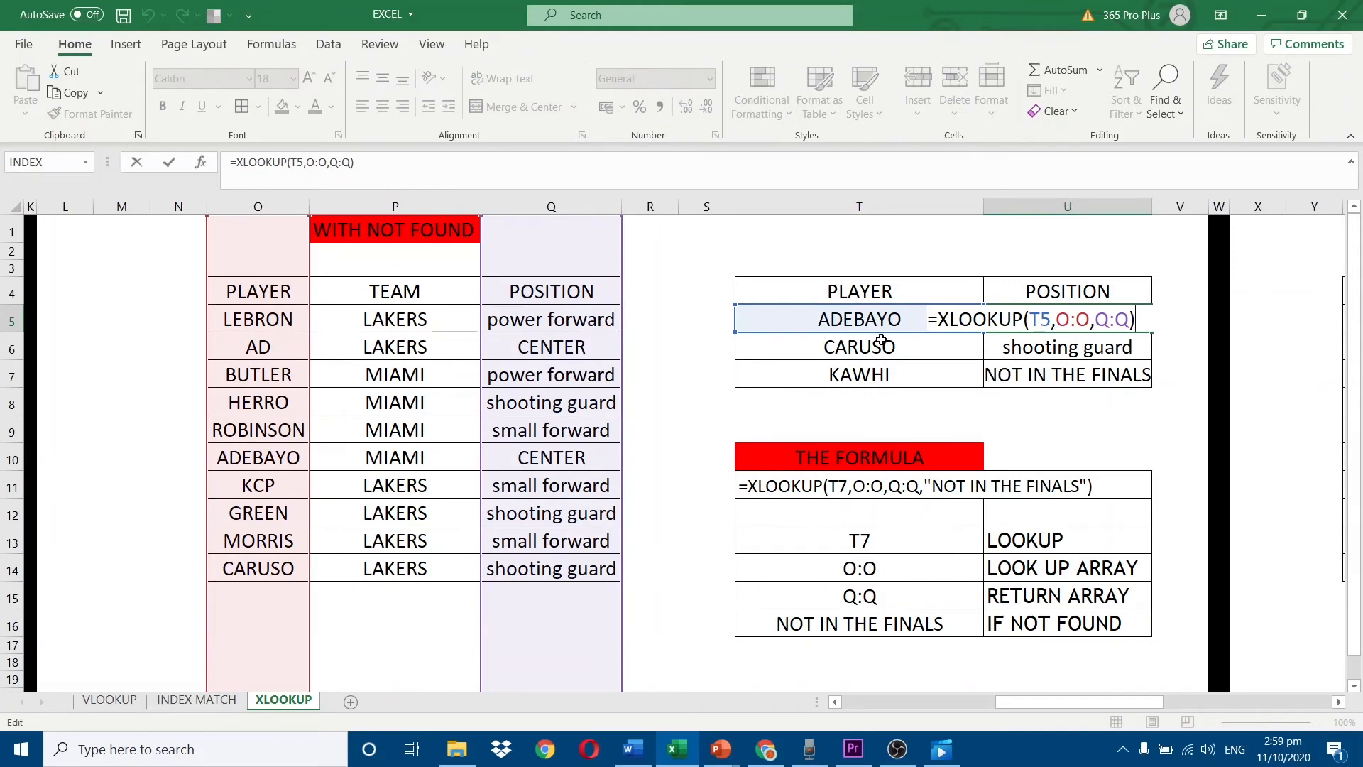
key("Return")
double_click(1004, 346)
key("Return")
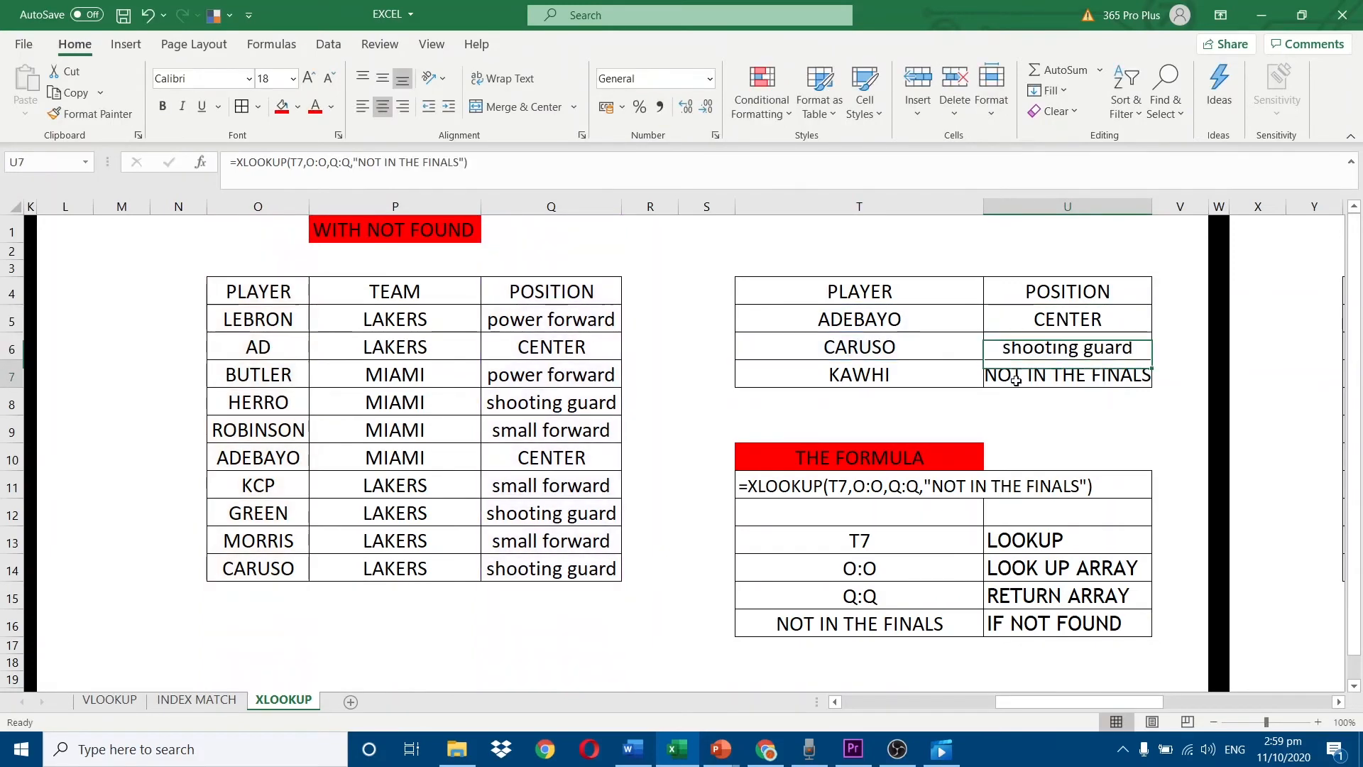
Inspect the XLOOKUP formula in U7 with its if-not-found text and the KAWHI lookup value in T7.
double_click(1010, 376)
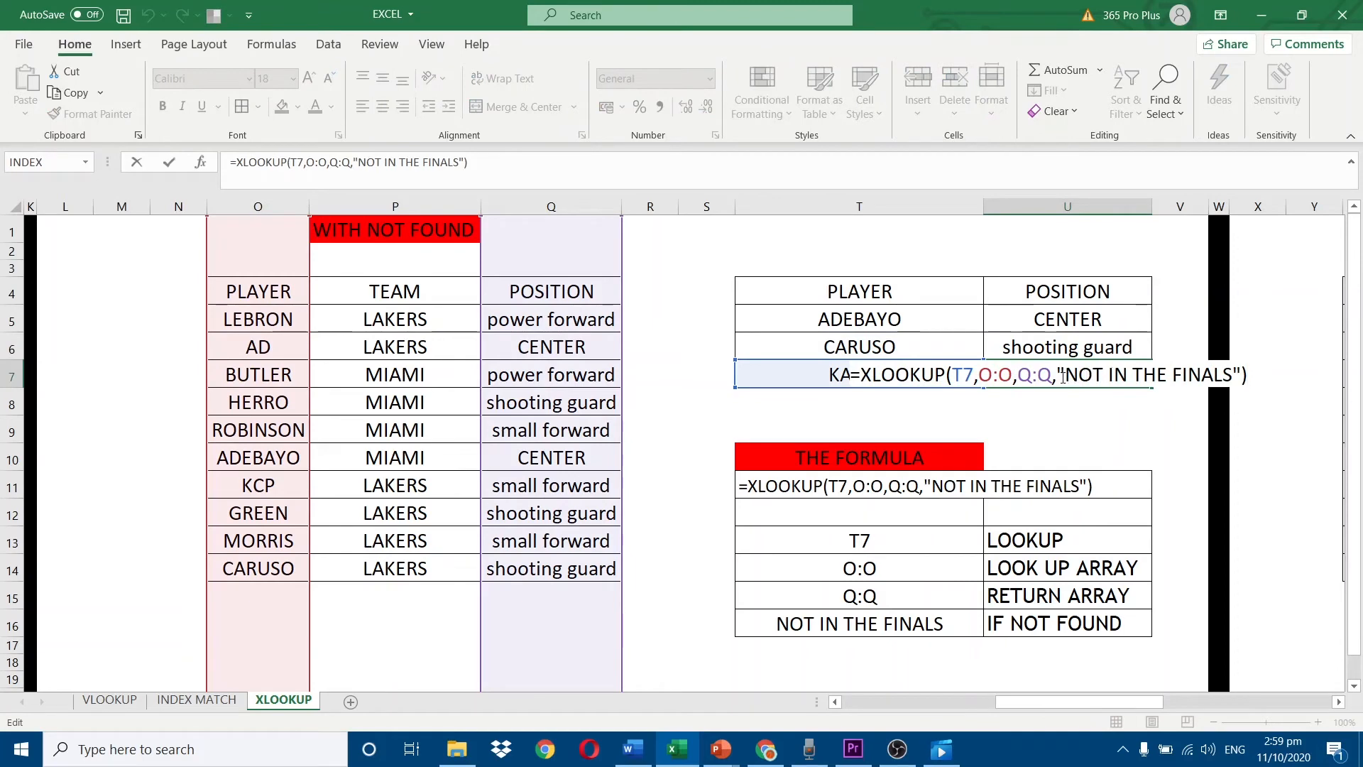
key("Return")
left_click(868, 375)
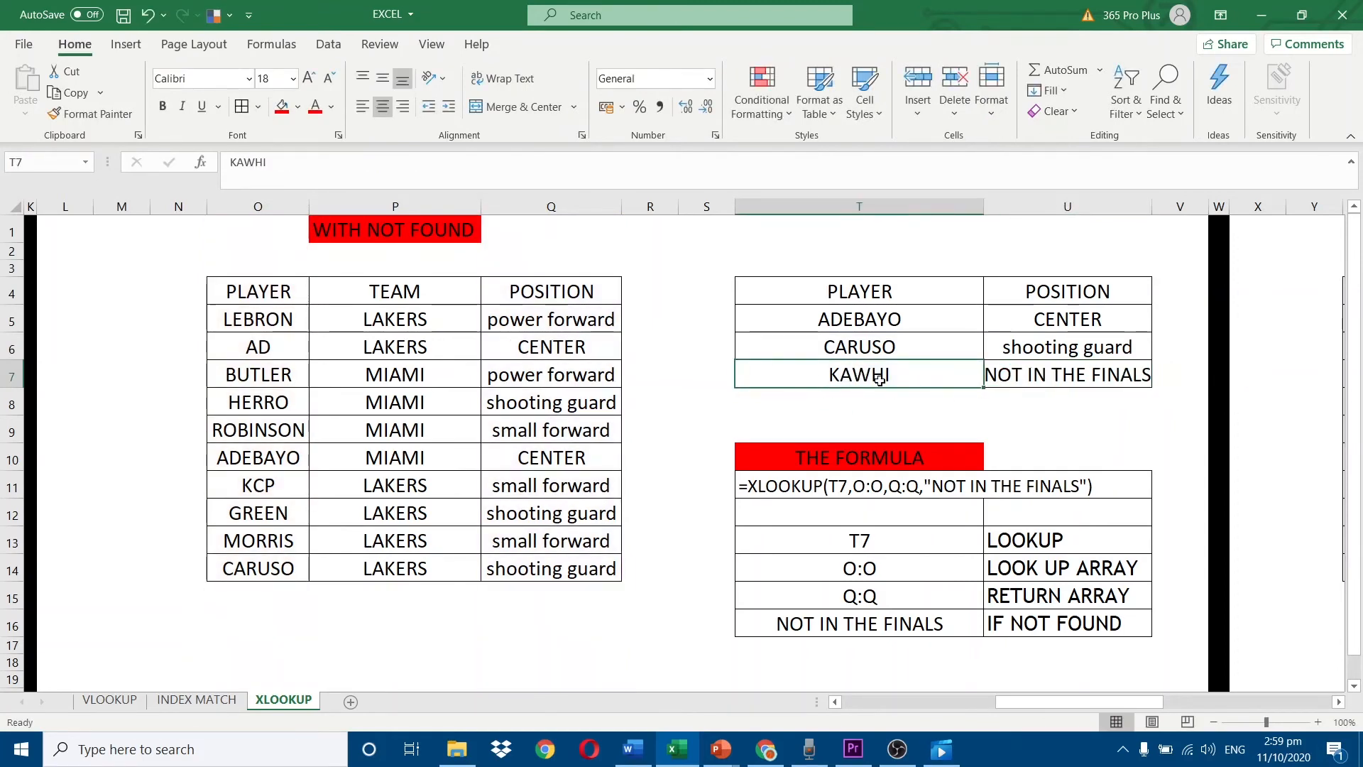
double_click(1016, 369)
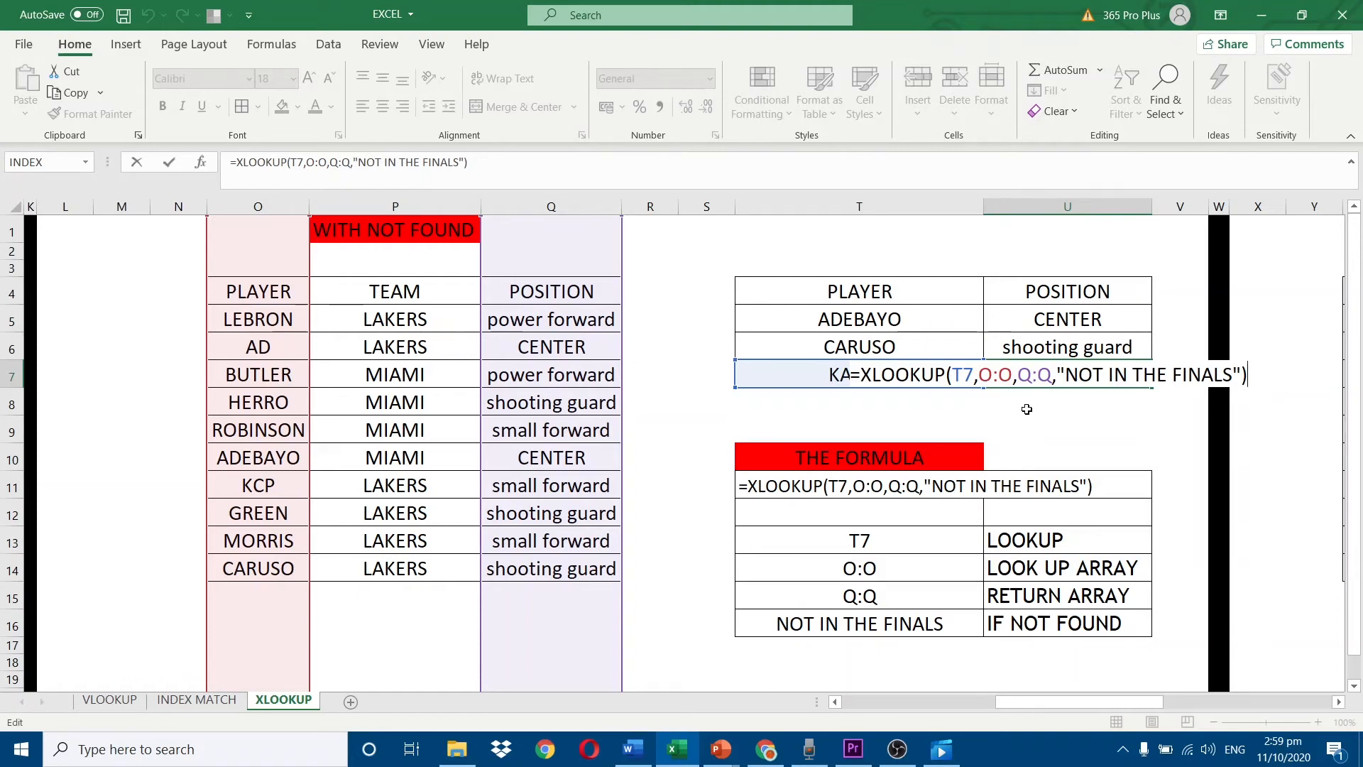
key("Return")
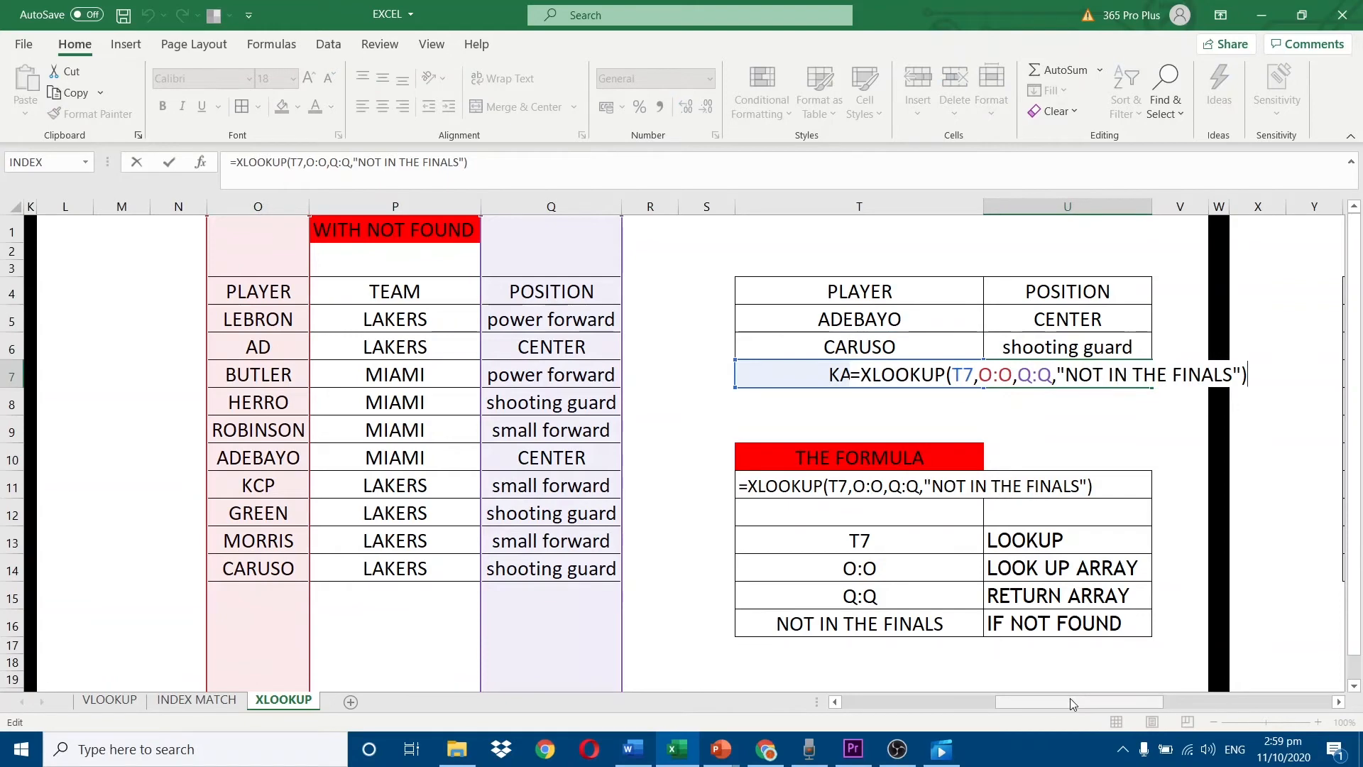
key("ctrl+Return")
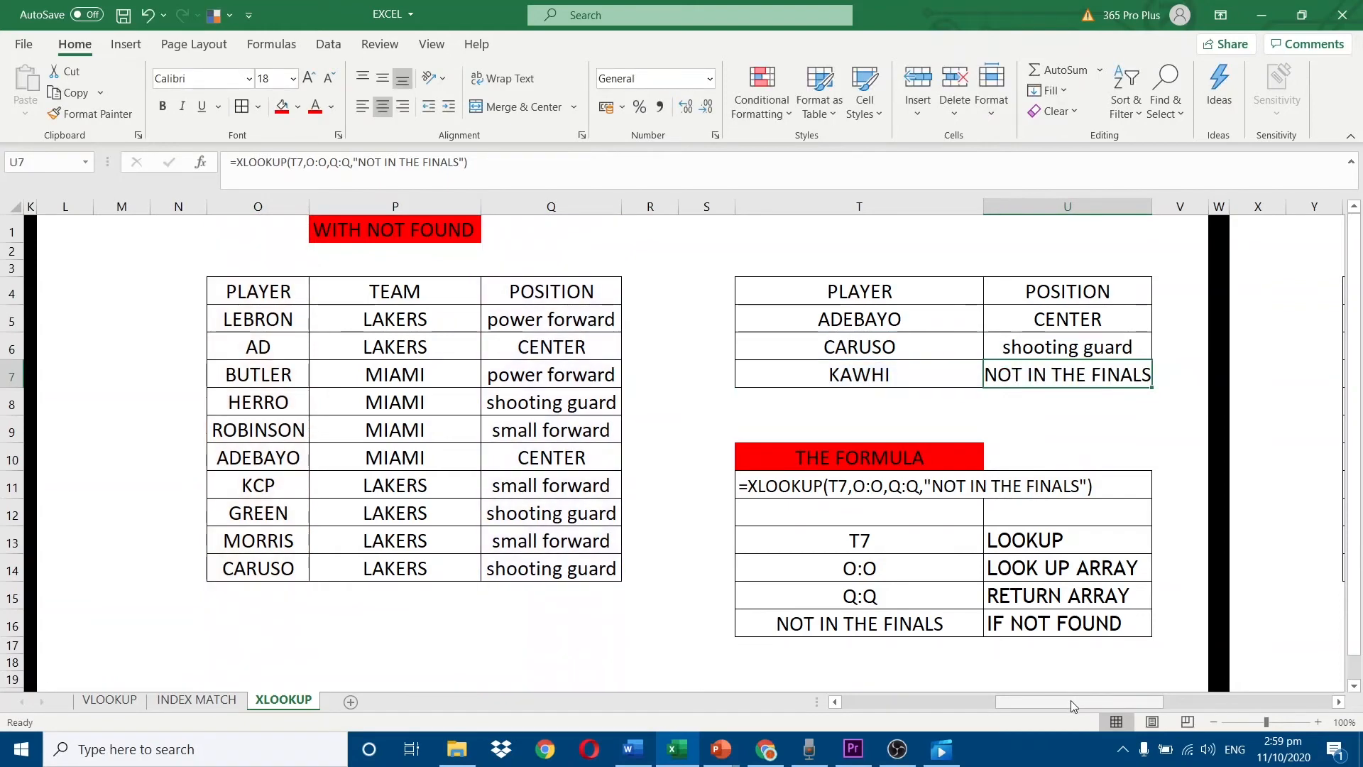
Go to the SEARCH MODE example and inspect the XLOOKUP formula in AF5 against the player list starting at Z5.
left_click_drag(1070, 700, 1267, 699)
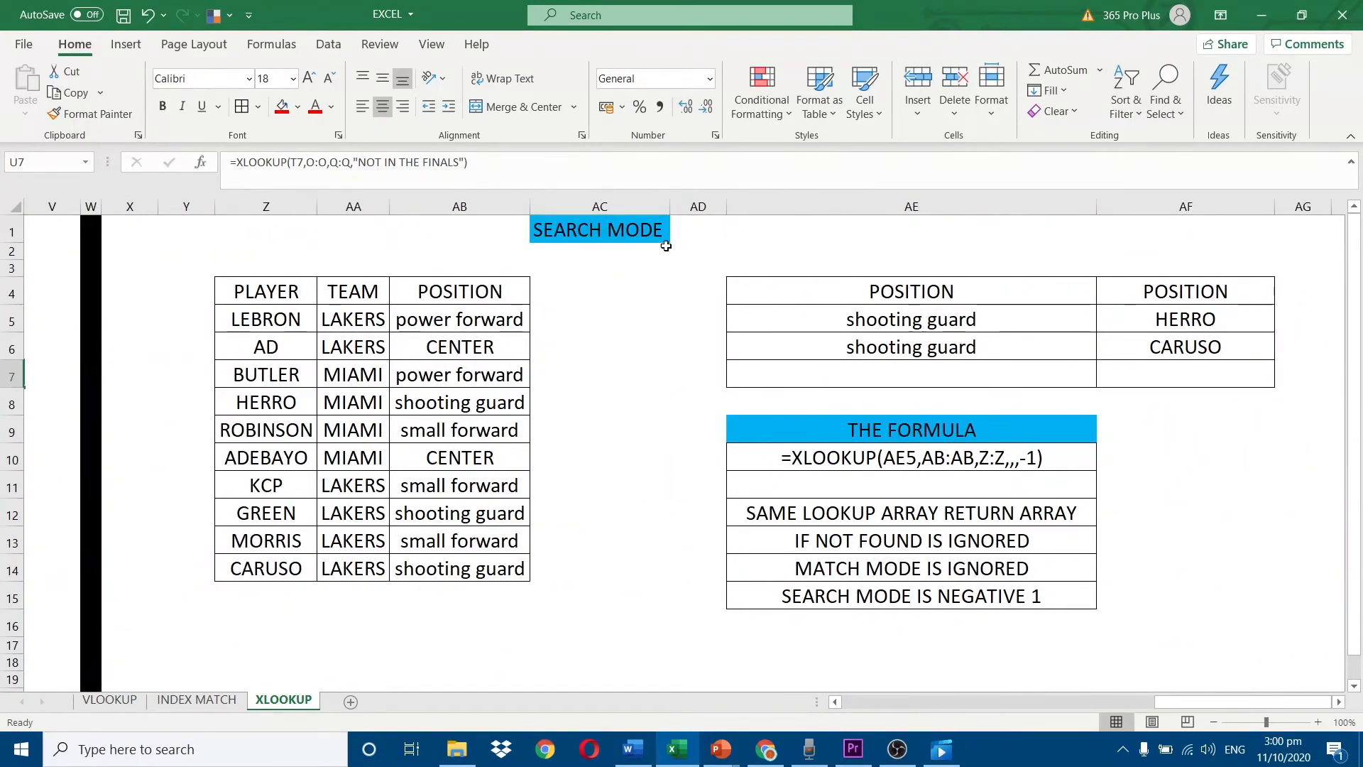
left_click(604, 226)
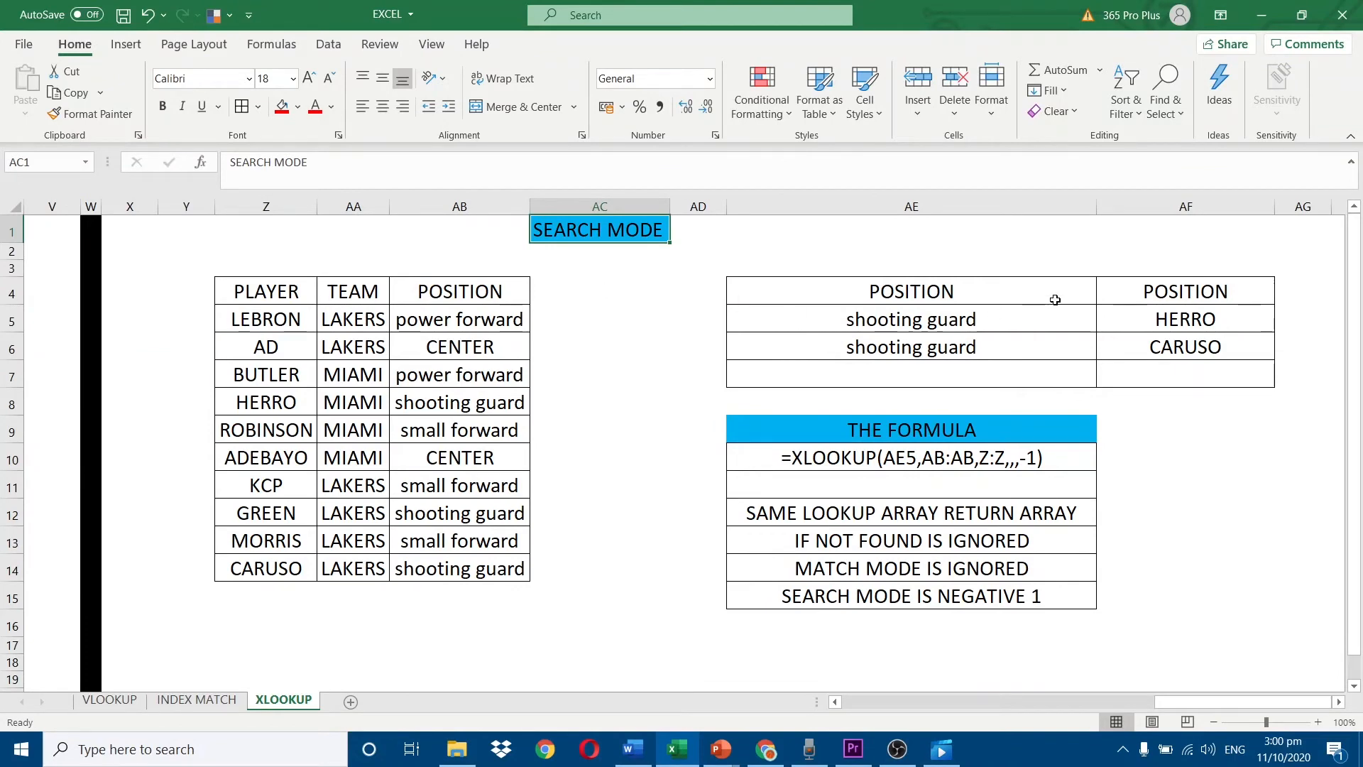
double_click(1168, 319)
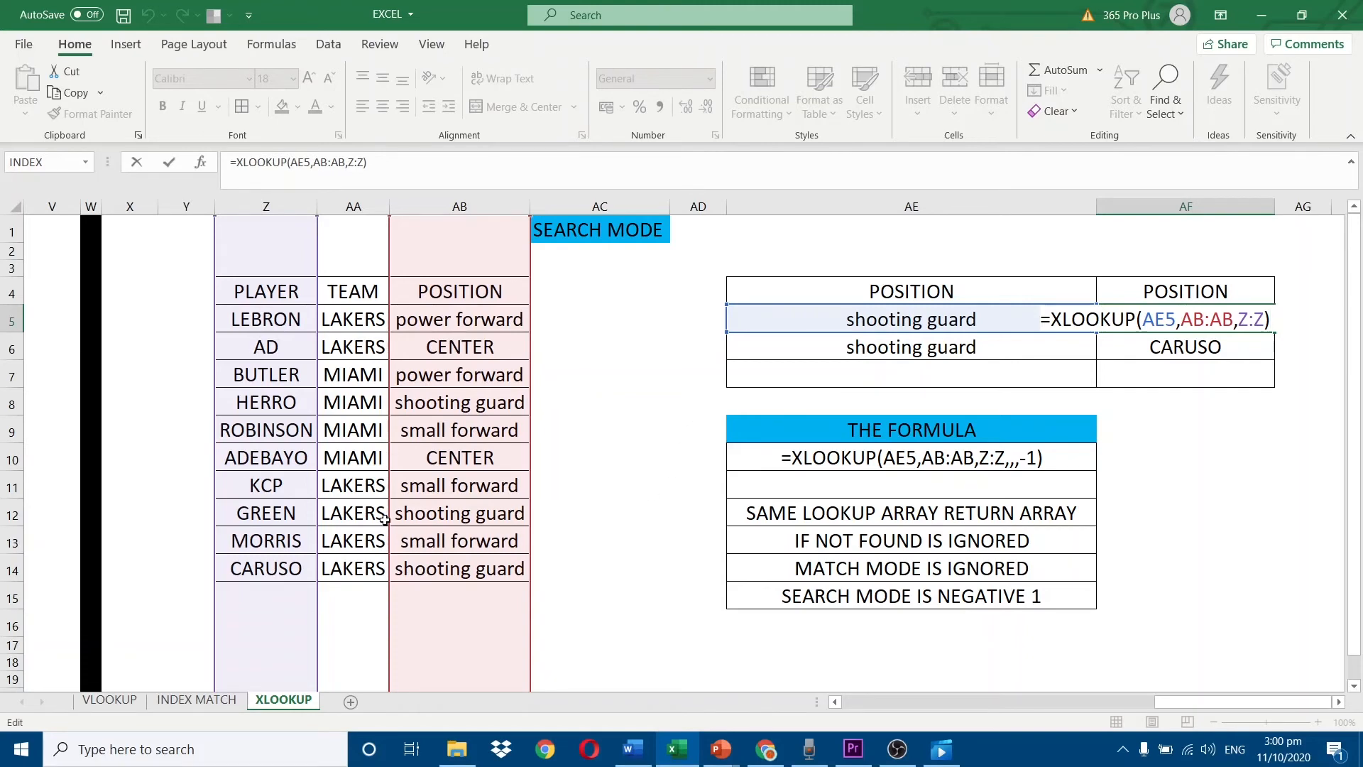
left_click(302, 326)
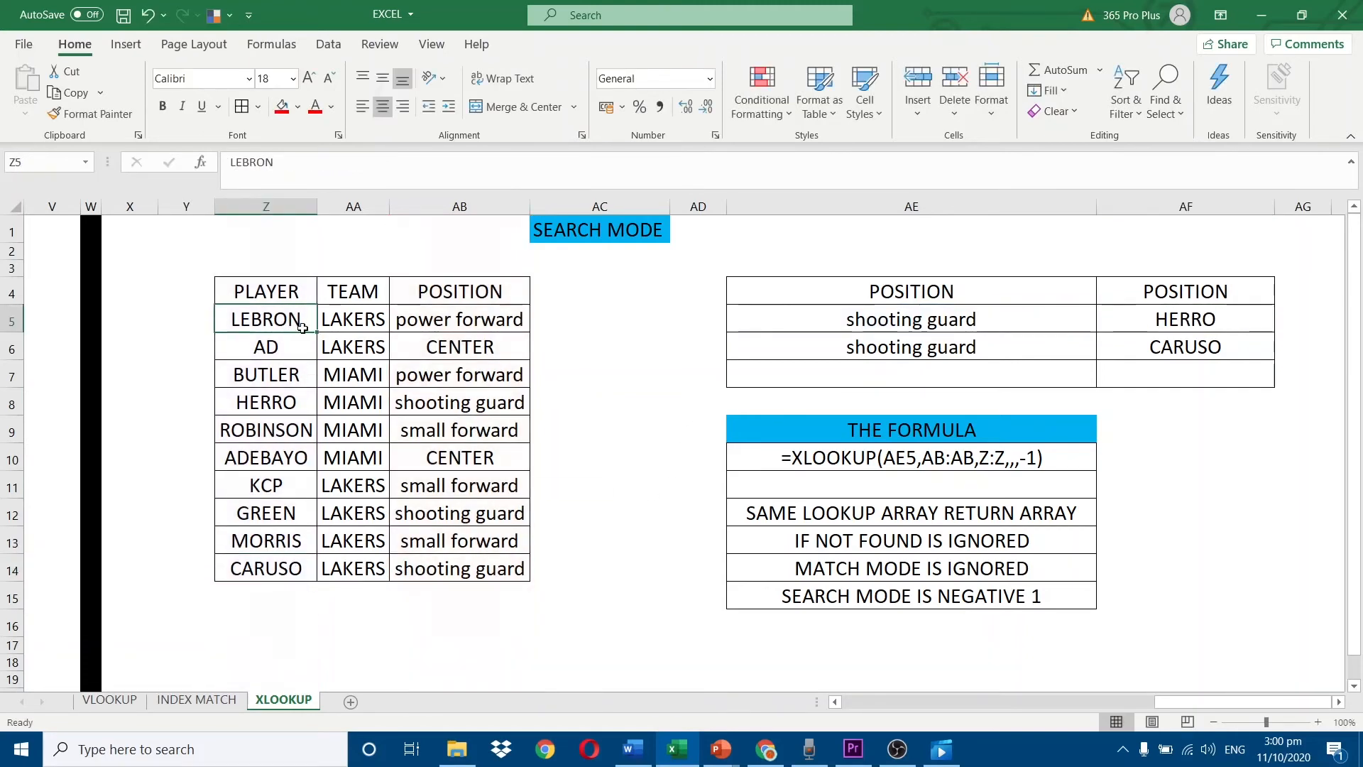
Compare the XLOOKUP formula in AF5 with the search mode note in AE15.
left_click(1159, 316)
key("F2")
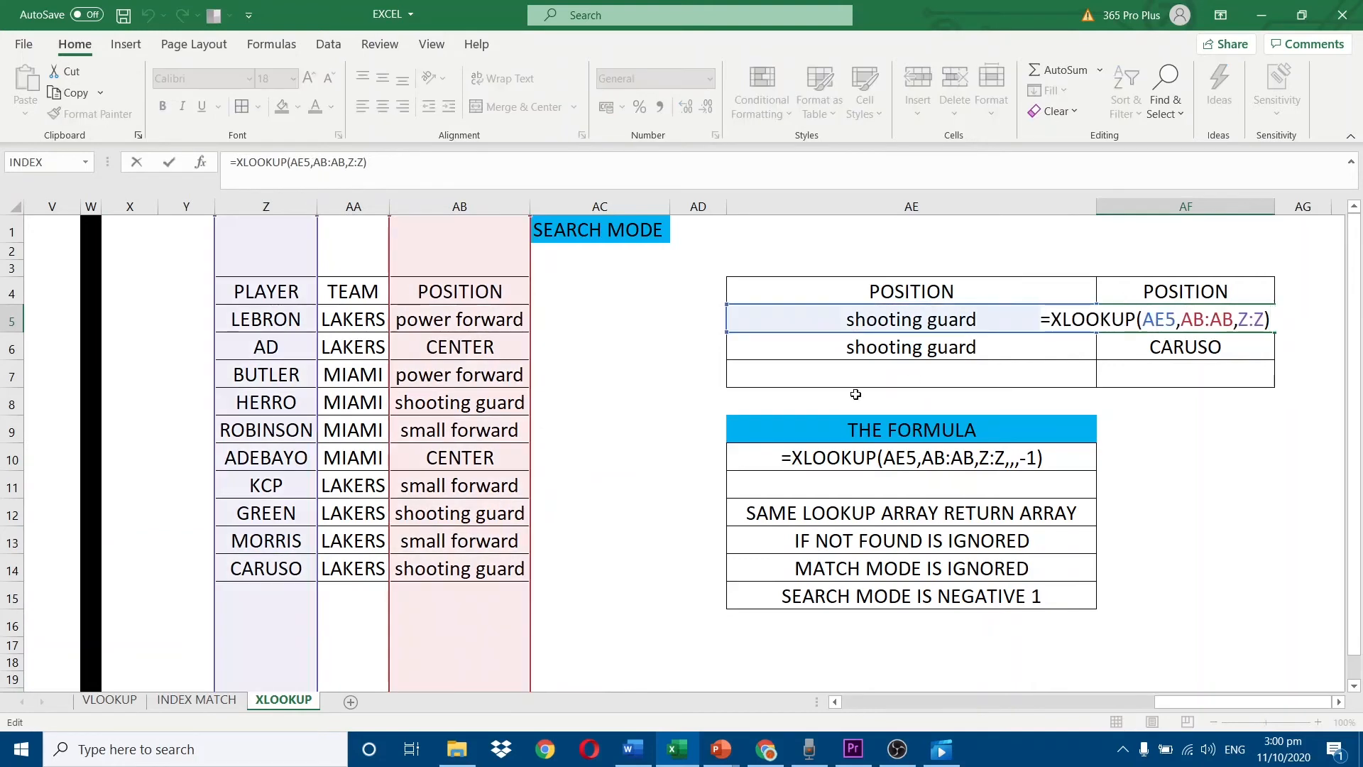
left_click(899, 594)
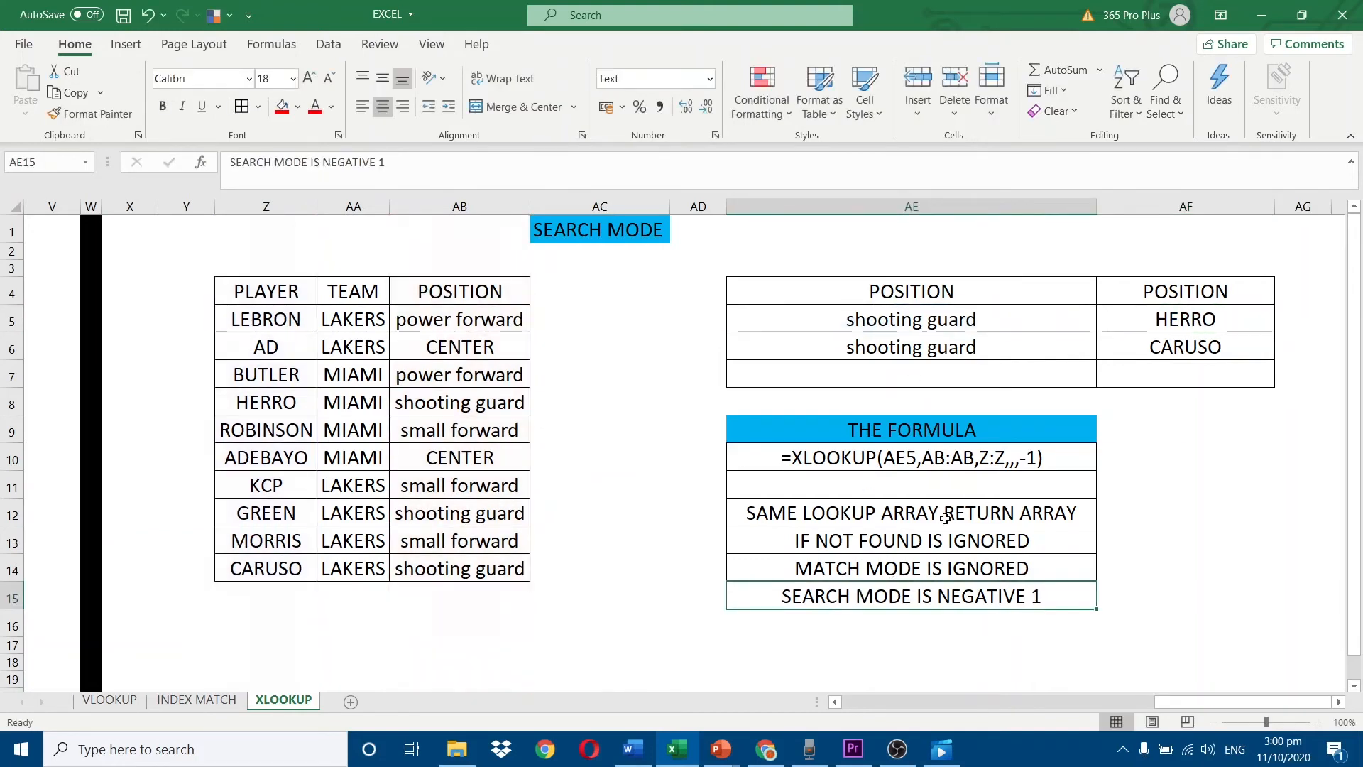
left_click(1188, 312)
key("F2")
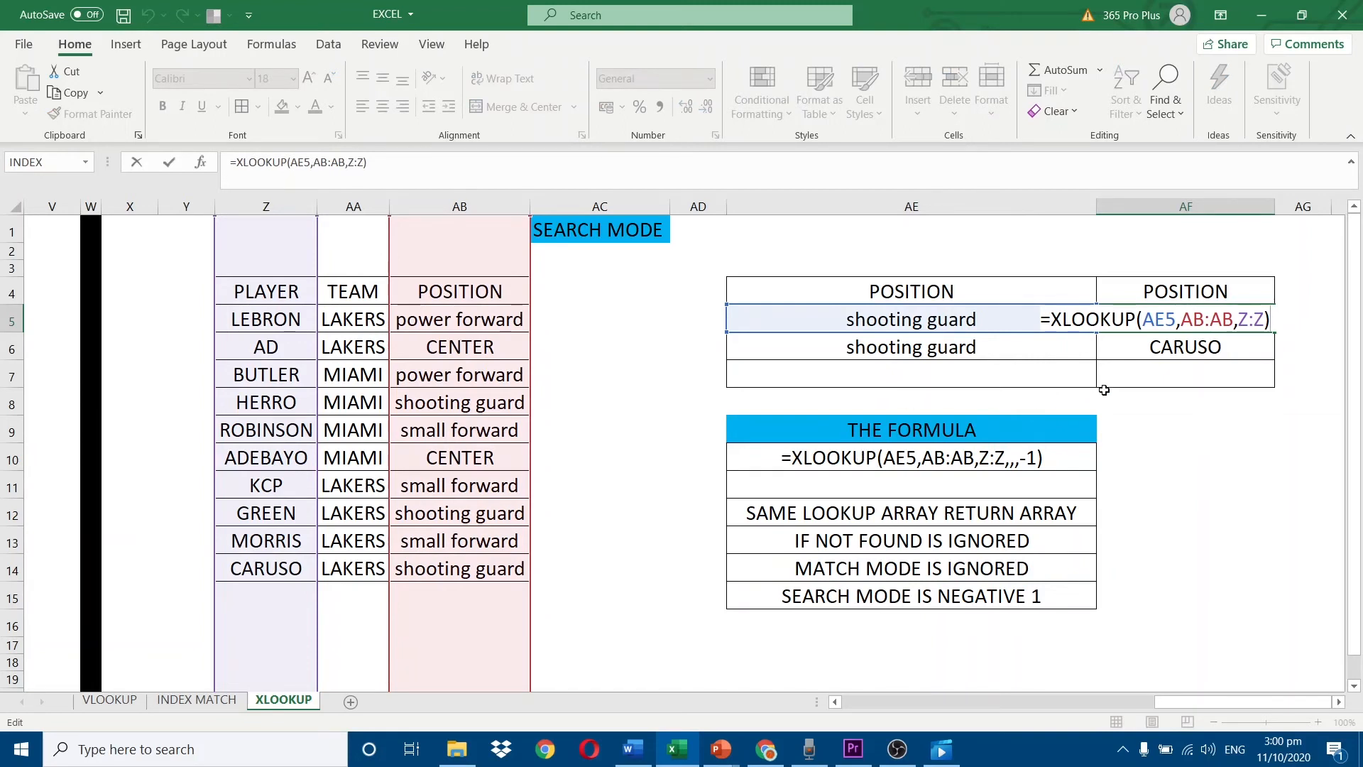
key("ctrl+Return")
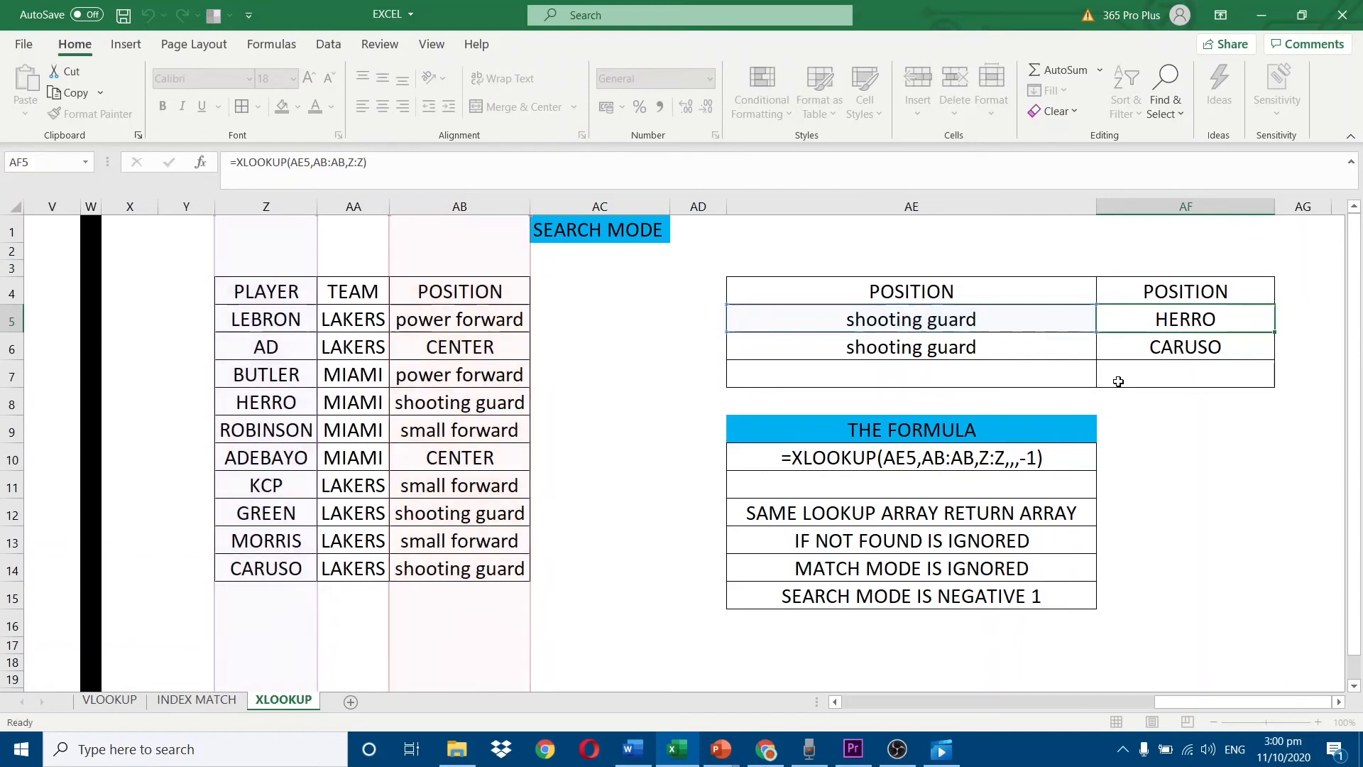
Trace the shooting guard lookup in AE5 down the POSITION column from AB5 to AB8 and across to the player in Z8.
left_click(947, 325)
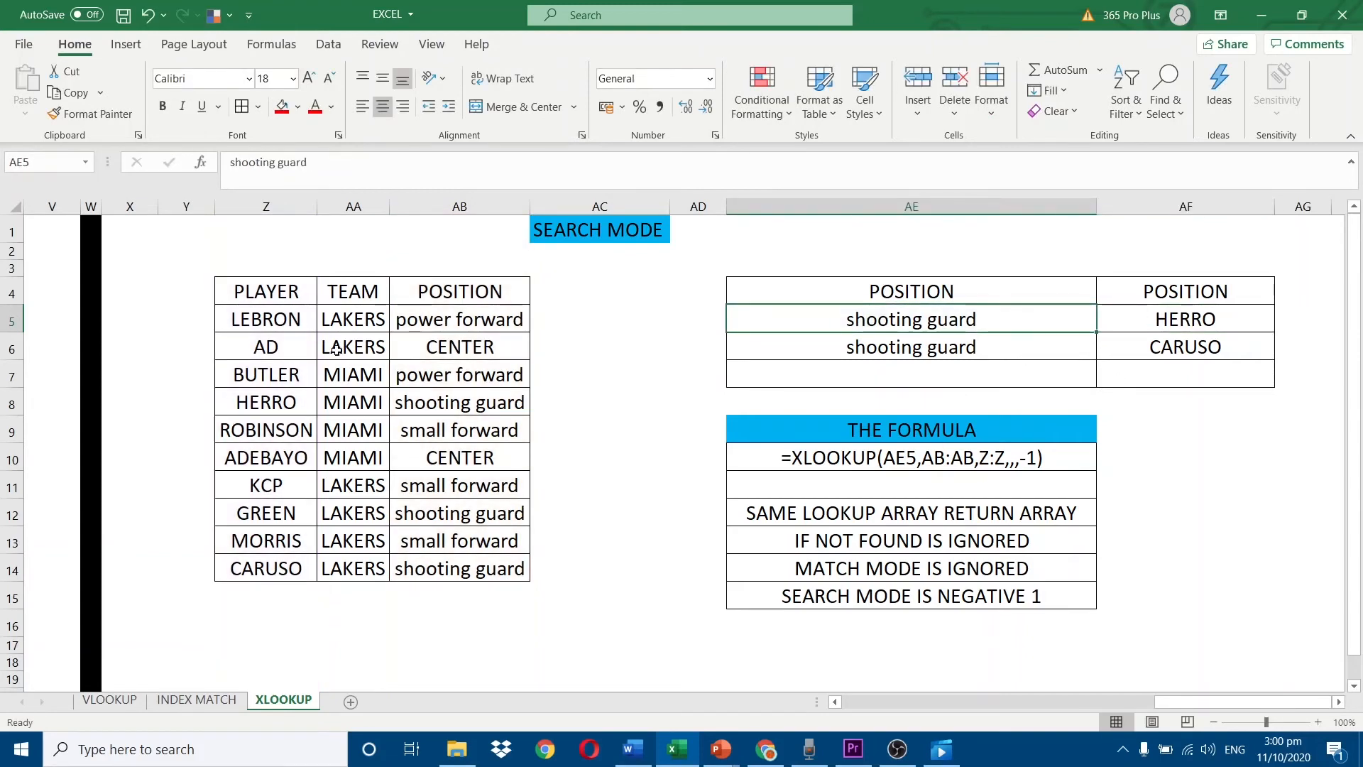
left_click_drag(430, 320, 455, 403)
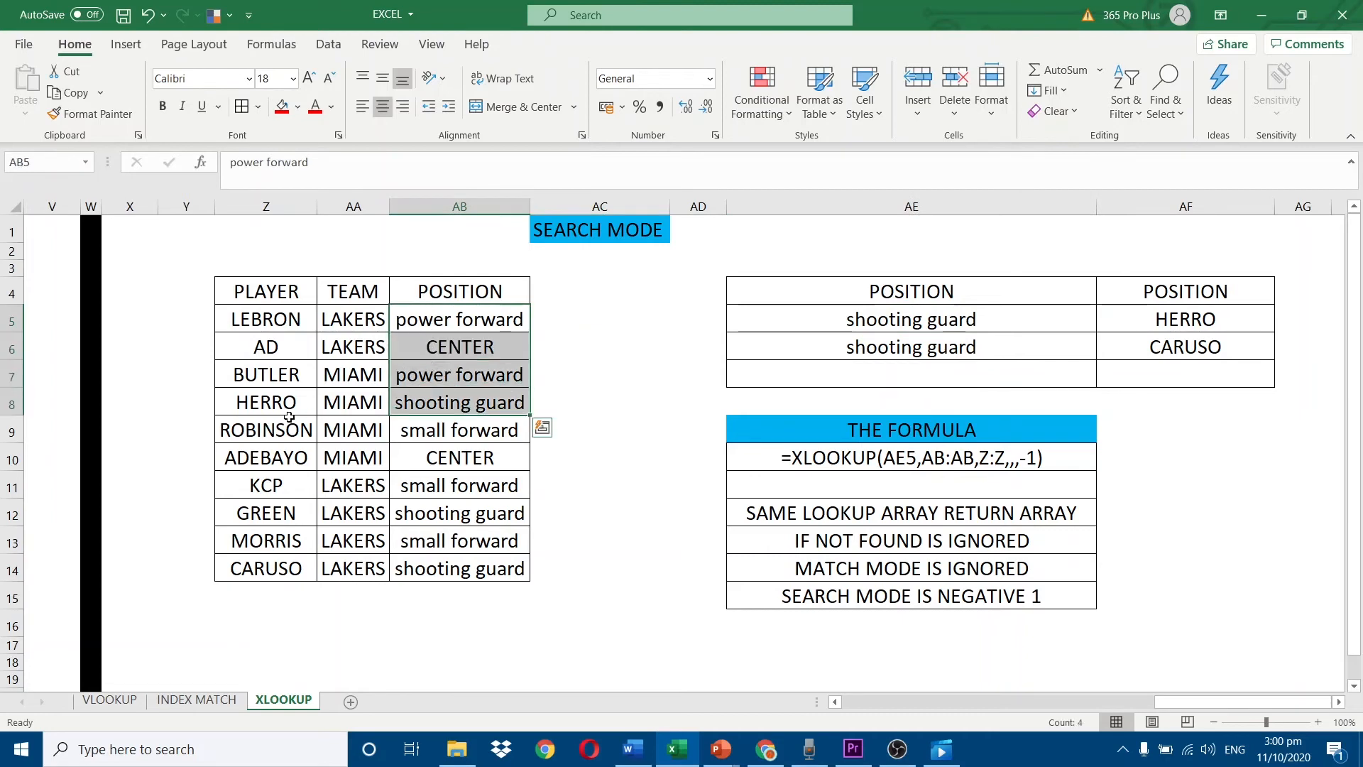
left_click(267, 403)
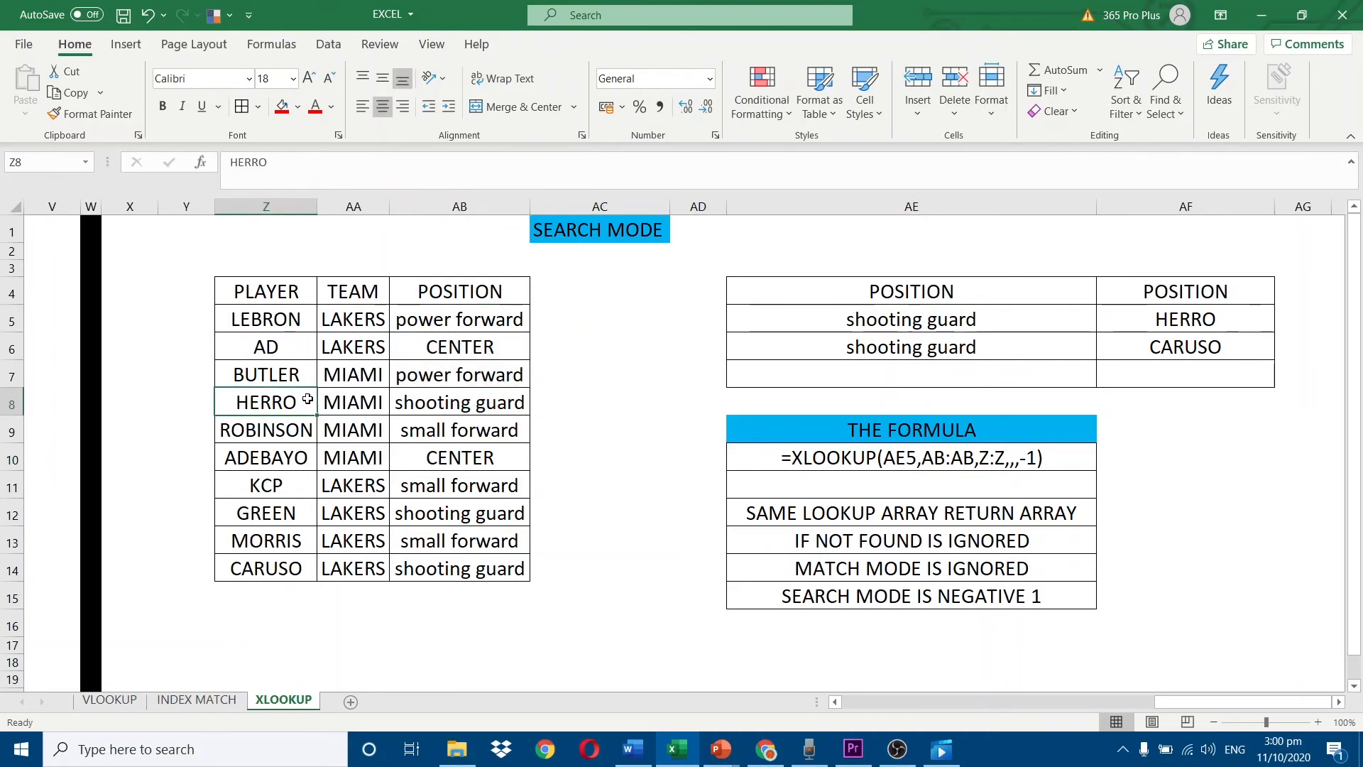
Check the last shooting guard entry in row 14 and inspect the XLOOKUP formula in AF6 with its search mode argument.
left_click(455, 566)
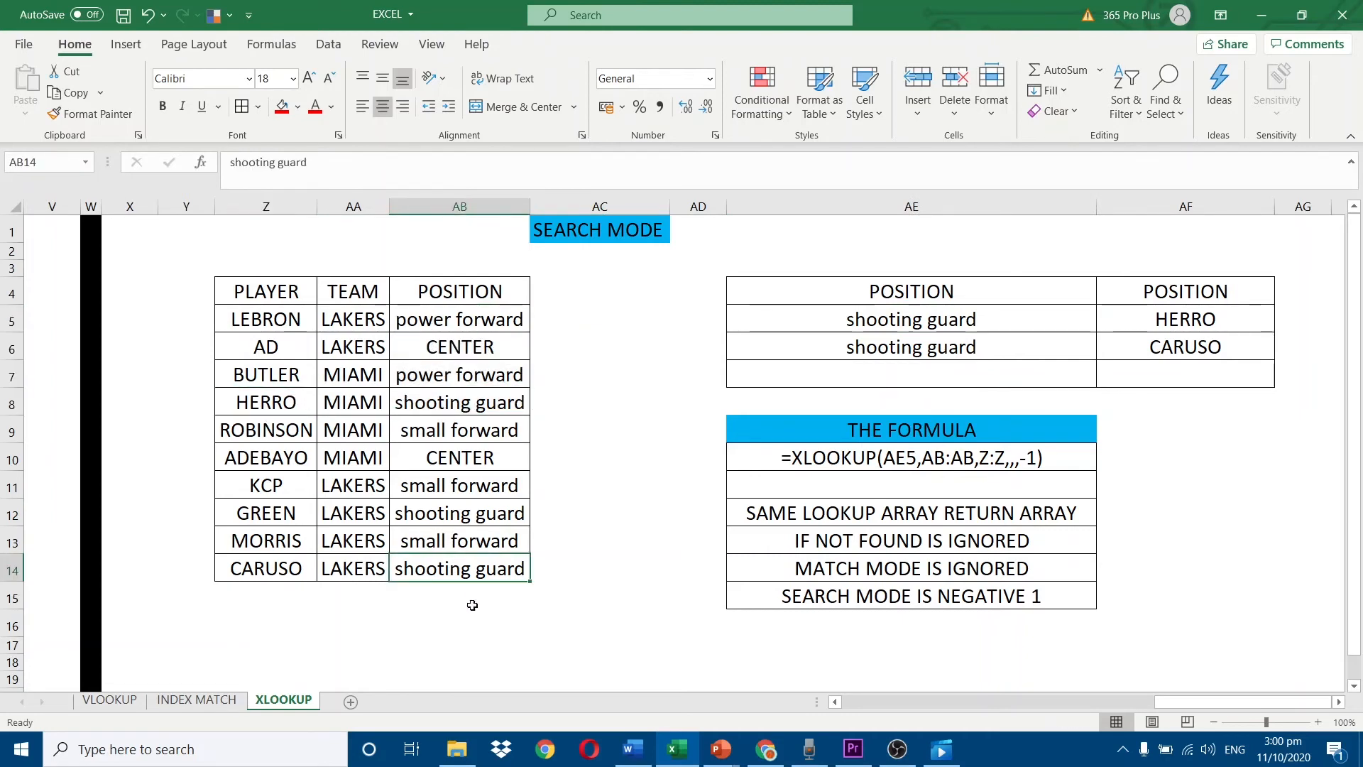
left_click(268, 559)
left_click(1158, 347)
double_click(1158, 348)
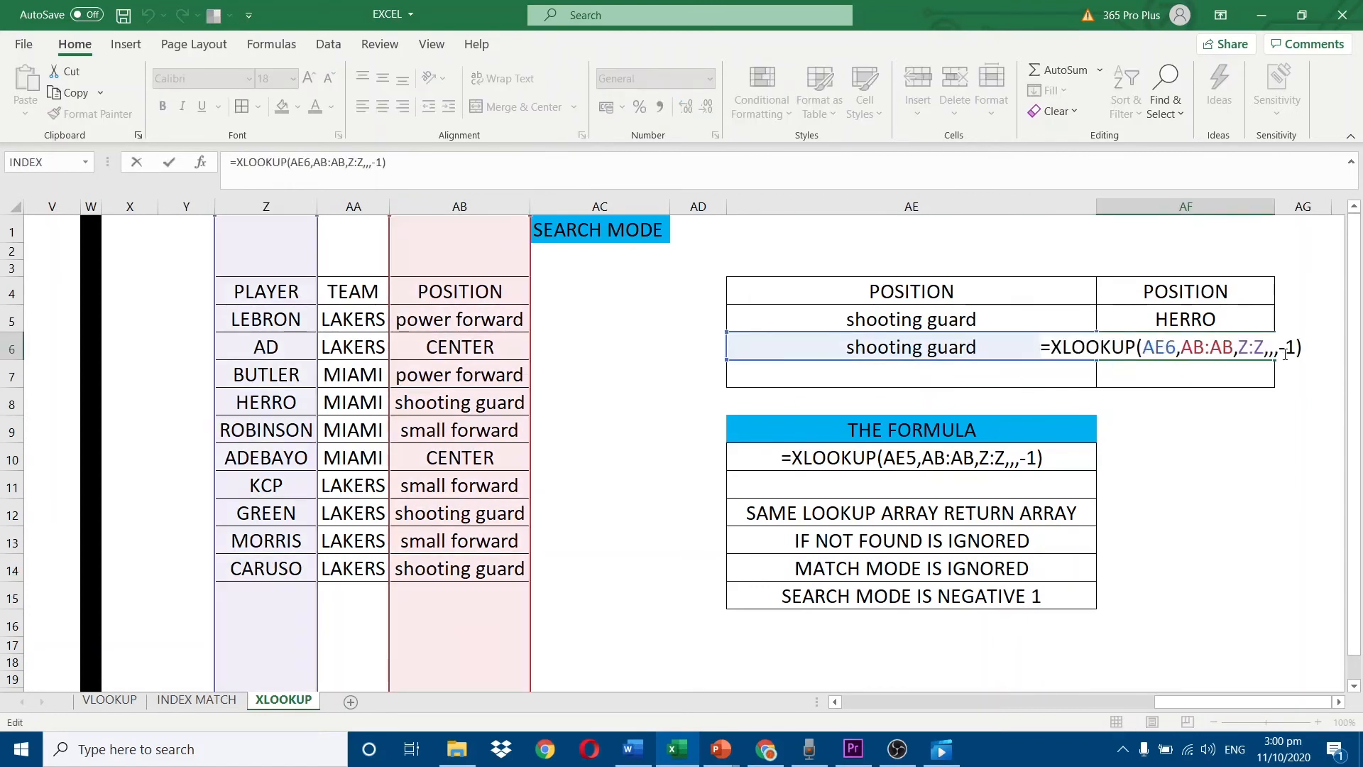